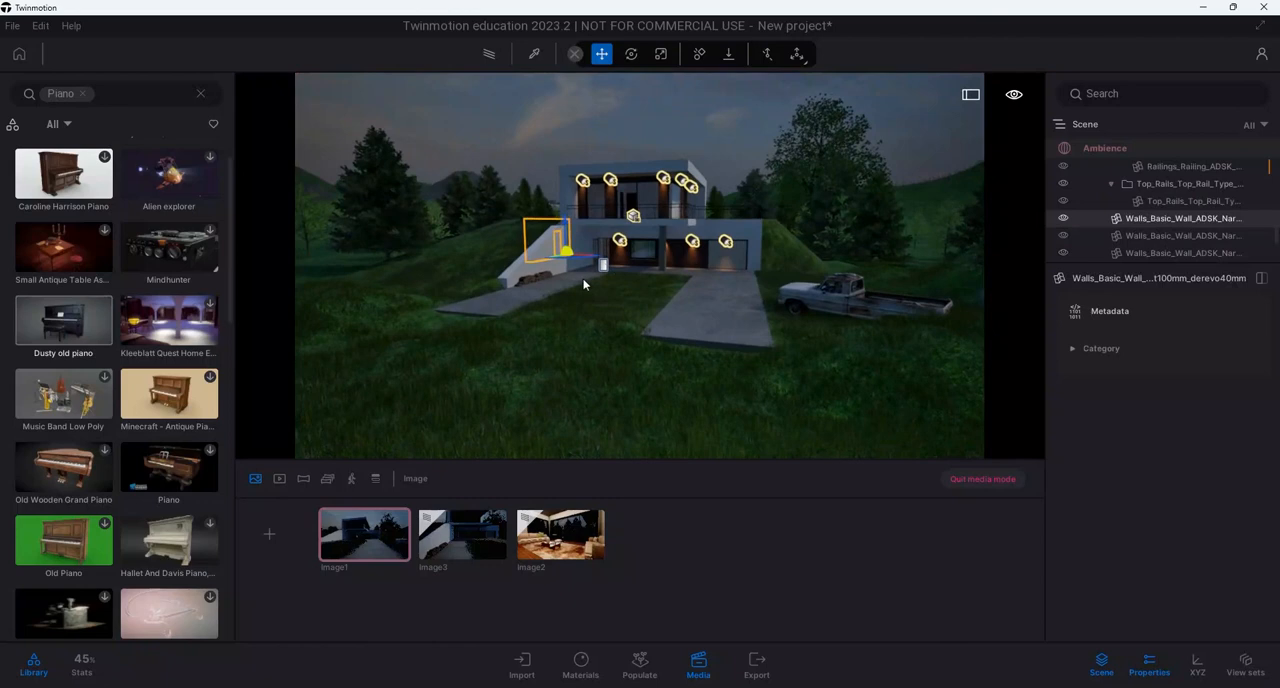
# Preview the house with the Path tracer, view saved Image2, Image3 and Image1, and exit media mode to look around the exterior
pyautogui.click(495, 58)
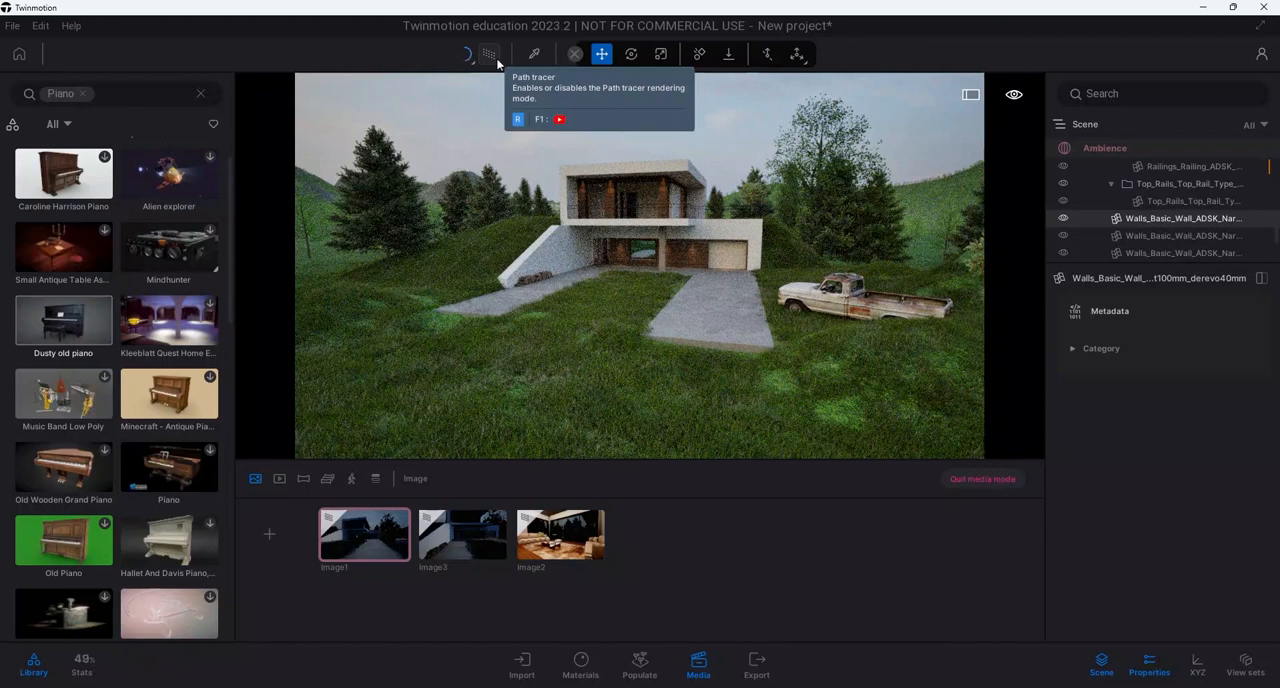
pyautogui.click(495, 58)
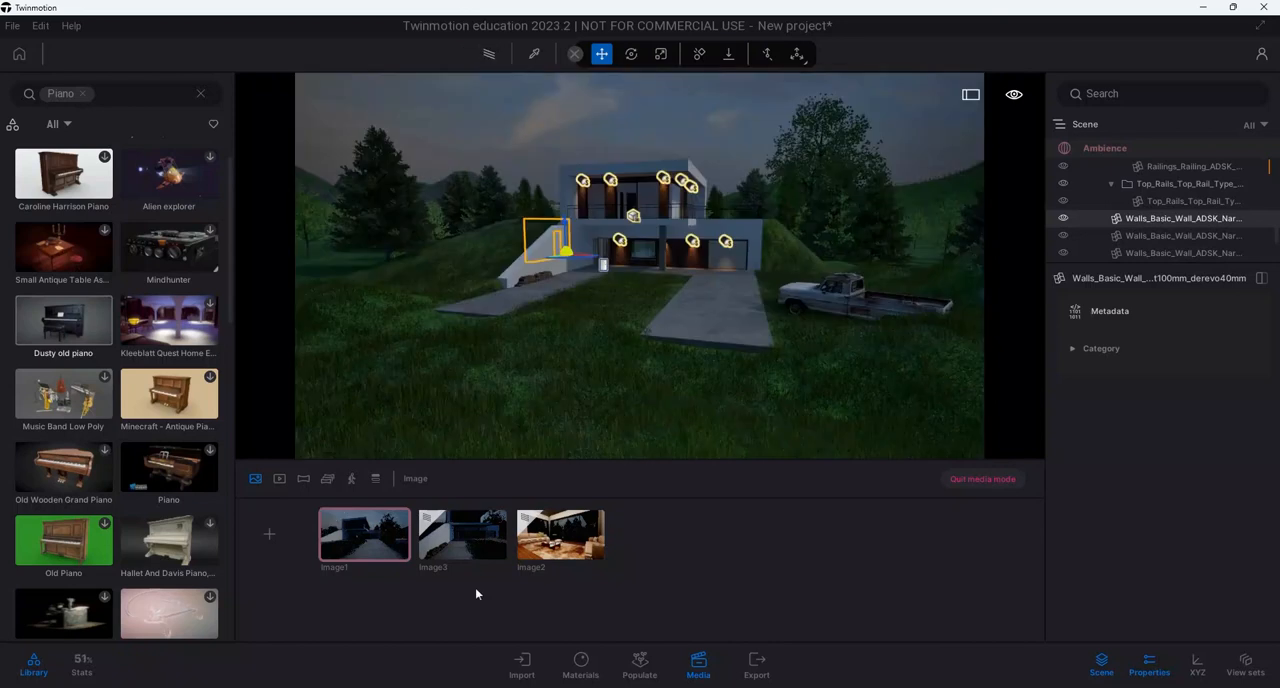
pyautogui.click(538, 552)
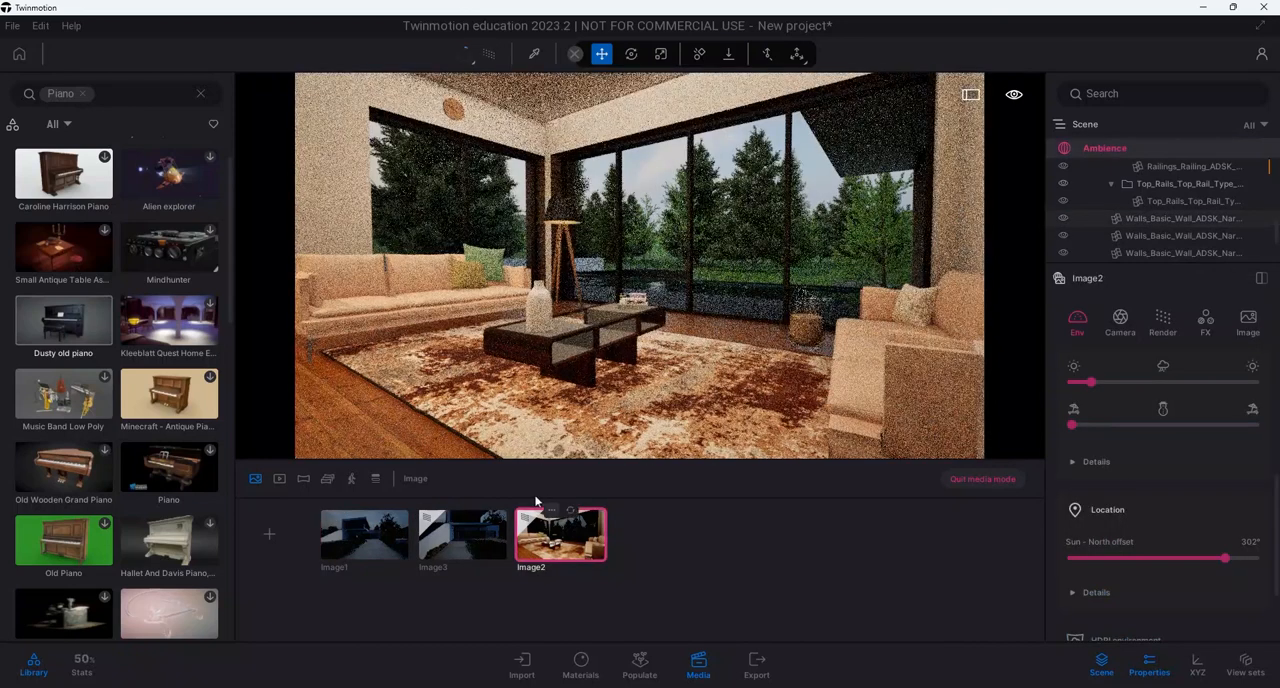
pyautogui.click(470, 552)
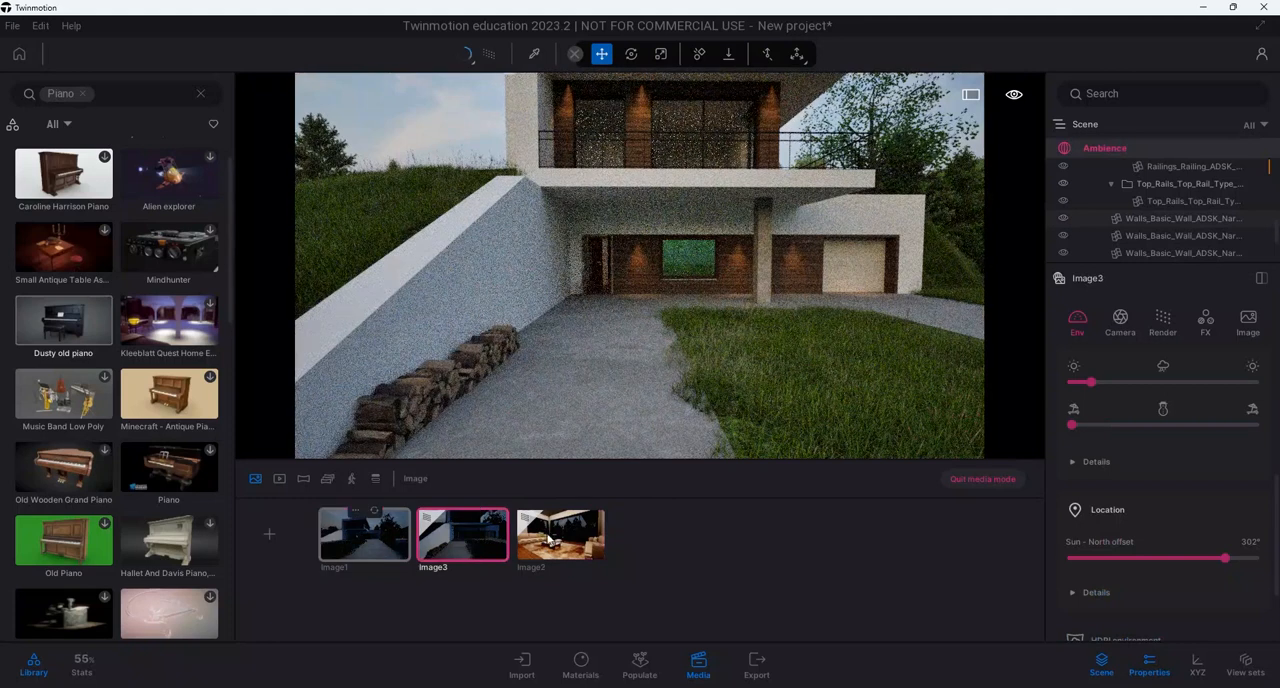
pyautogui.click(393, 553)
pyautogui.click(983, 482)
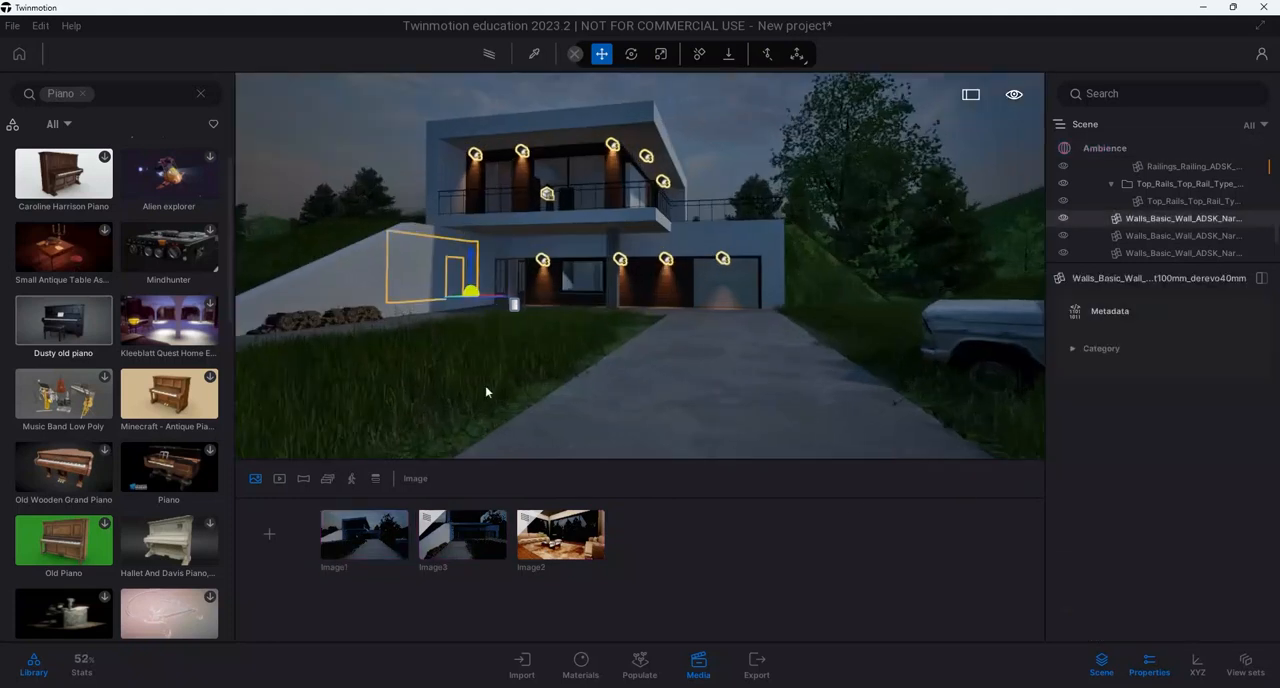
pyautogui.moveTo(486, 392); pyautogui.dragTo(508, 374, button='middle')
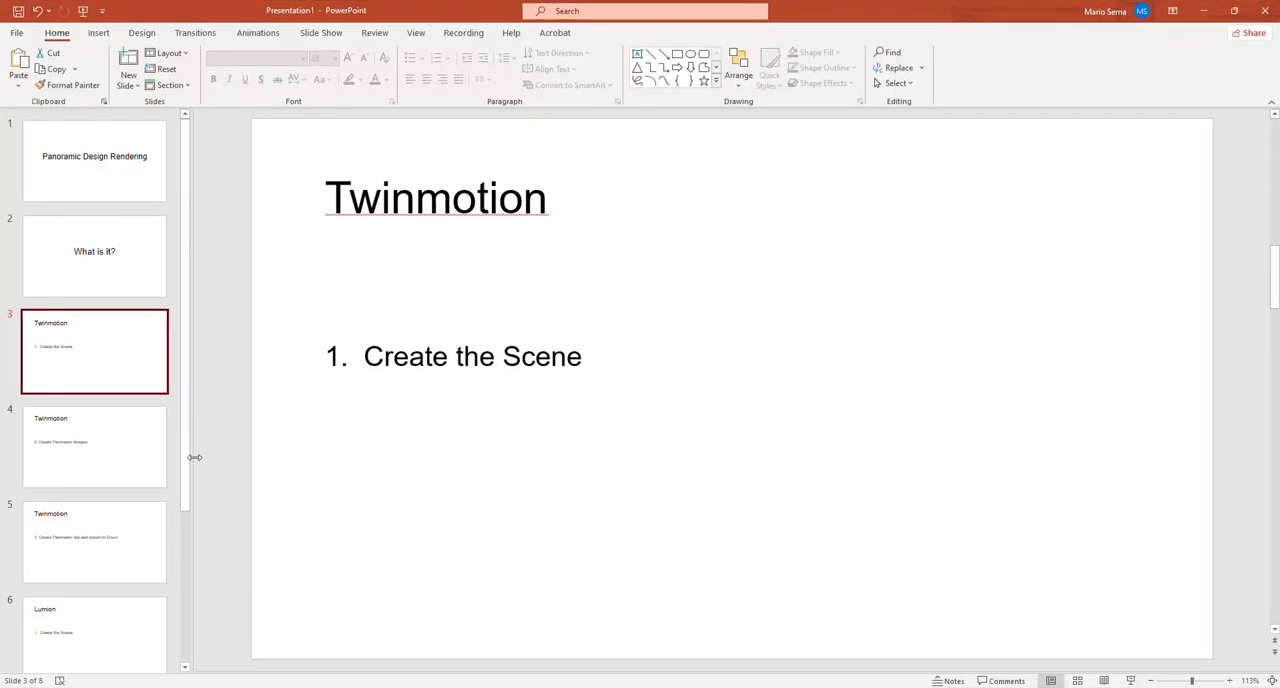
# Switch to PowerPoint, show slide 4, highlight "Panoramic Images" in its text, and return to Twinmotion
pyautogui.click(131, 466)
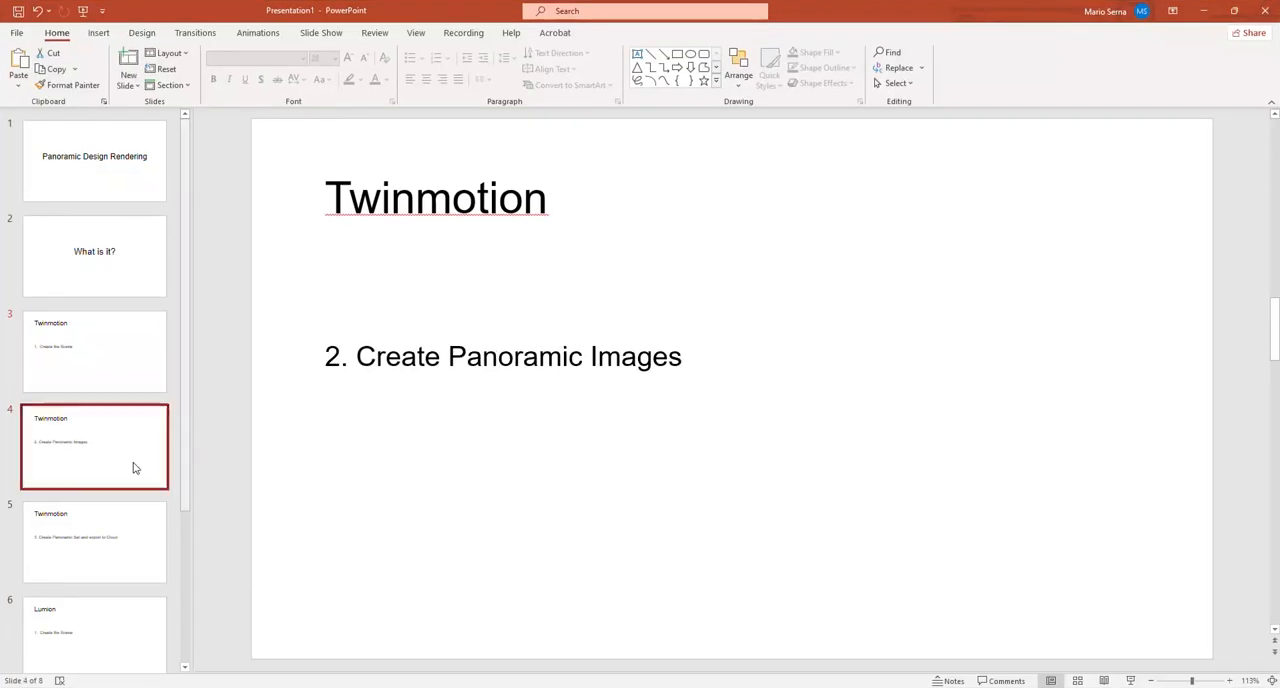
pyautogui.moveTo(452, 357); pyautogui.dragTo(688, 357)
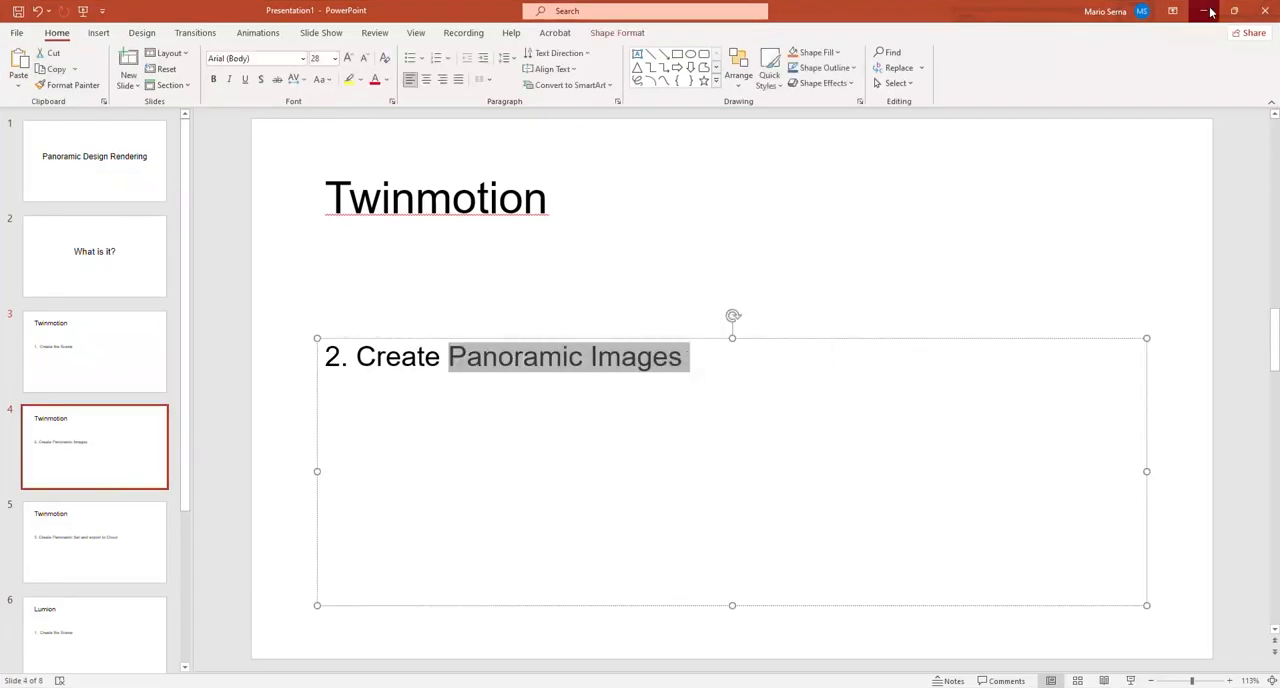
pyautogui.click(1205, 10)
# Enable the Path tracer for Image1 and review the path-traced views of Image3 and Image2
pyautogui.click(374, 556)
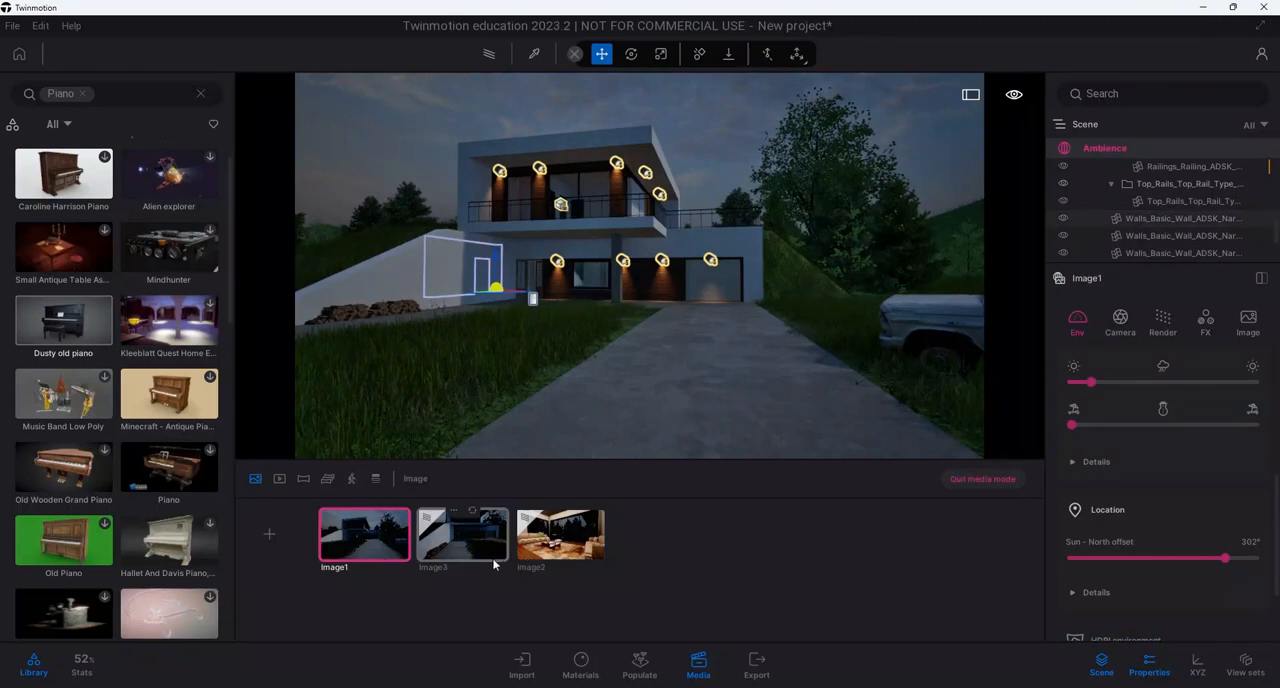
pyautogui.click(493, 565)
pyautogui.click(373, 561)
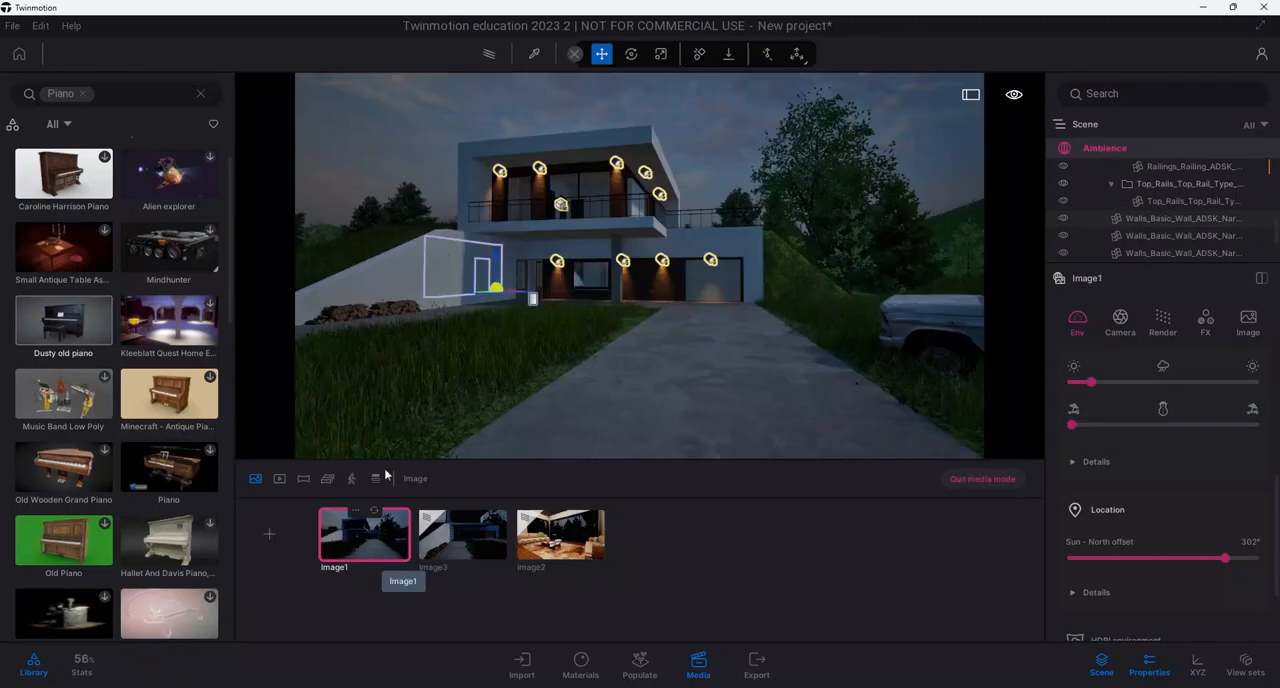
pyautogui.click(489, 53)
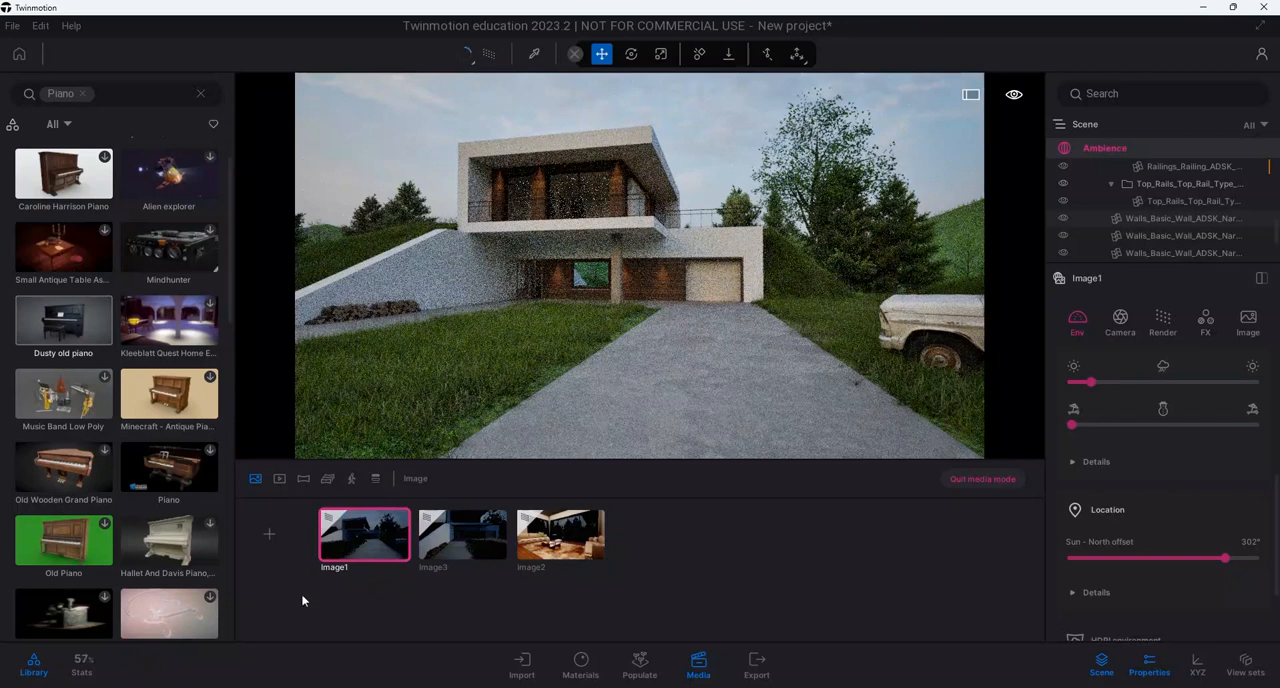
pyautogui.click(478, 553)
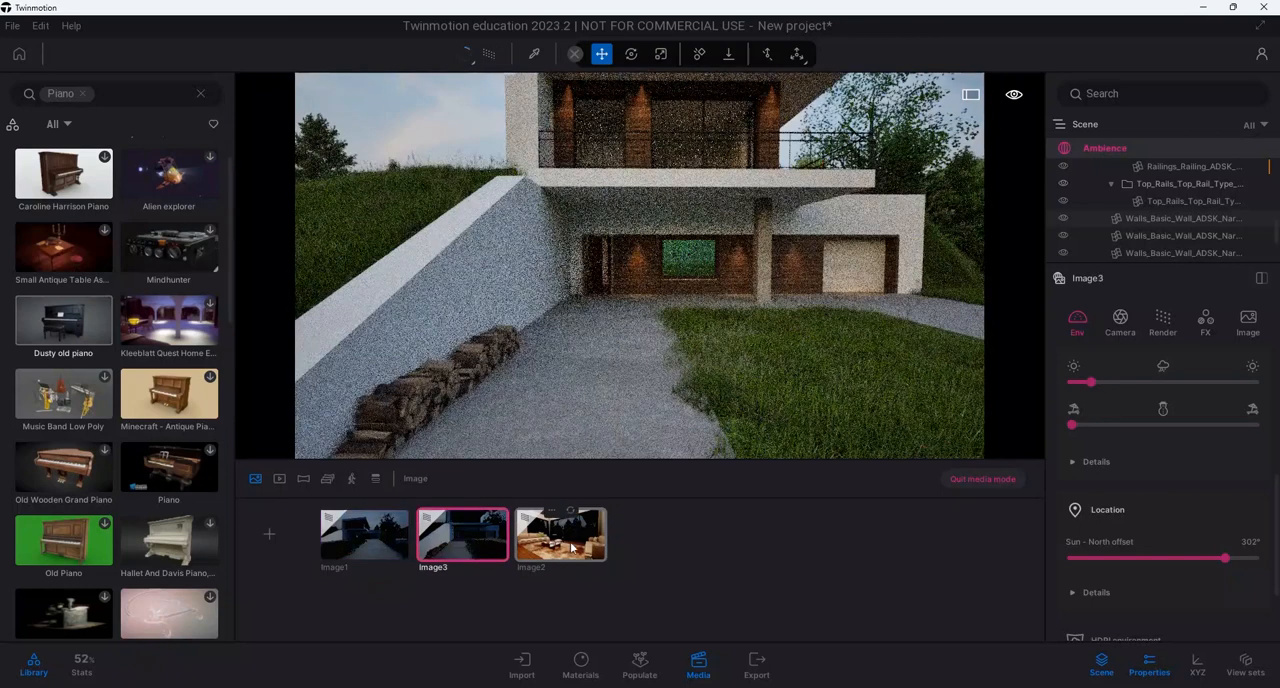
pyautogui.click(572, 547)
pyautogui.click(377, 557)
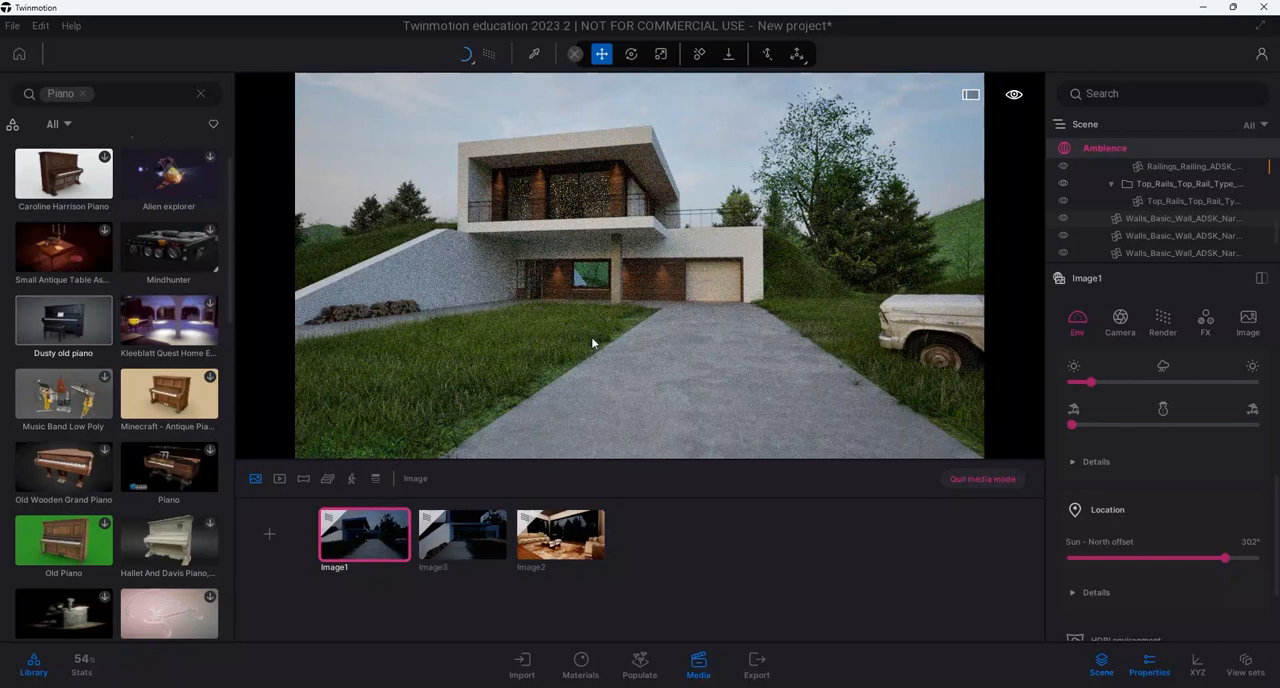
# Reframe the Image1 exterior view, place it at eye level with Pedestrian mode, and refresh the saved image
pyautogui.moveTo(640, 290); pyautogui.dragTo(634, 326, button='middle')
pyautogui.moveTo(602, 332); pyautogui.dragTo(590, 347, button='right')
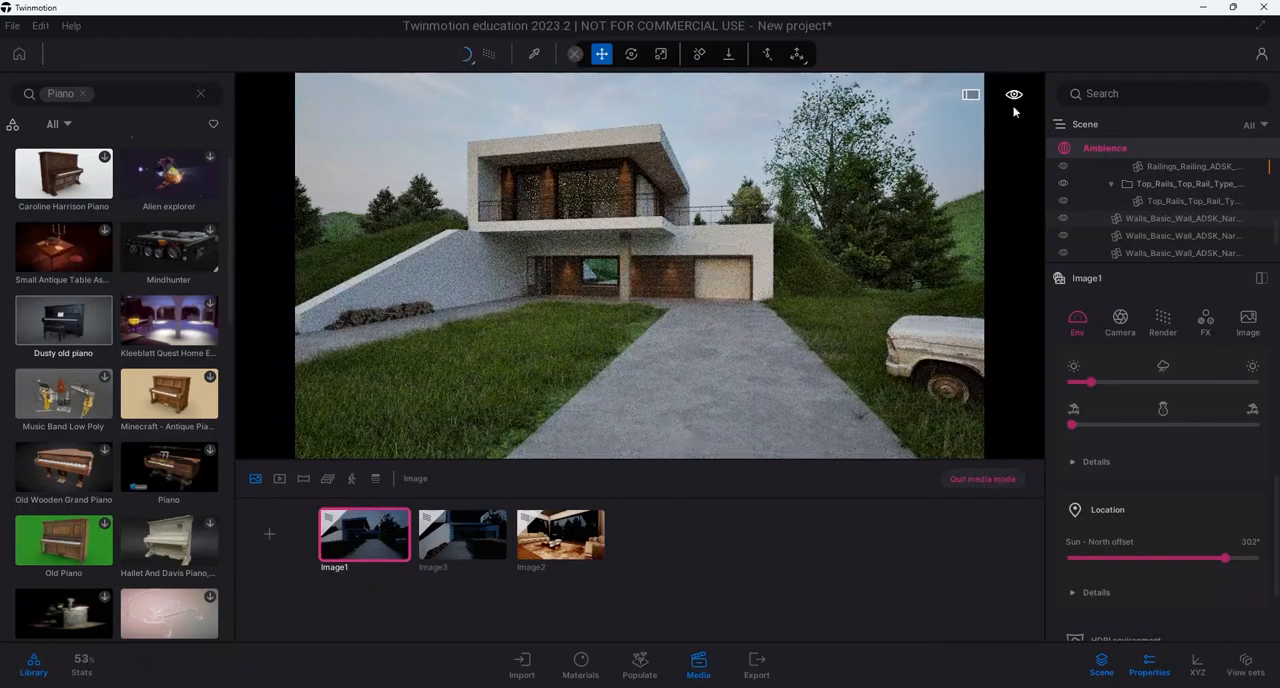
pyautogui.moveTo(1016, 101)
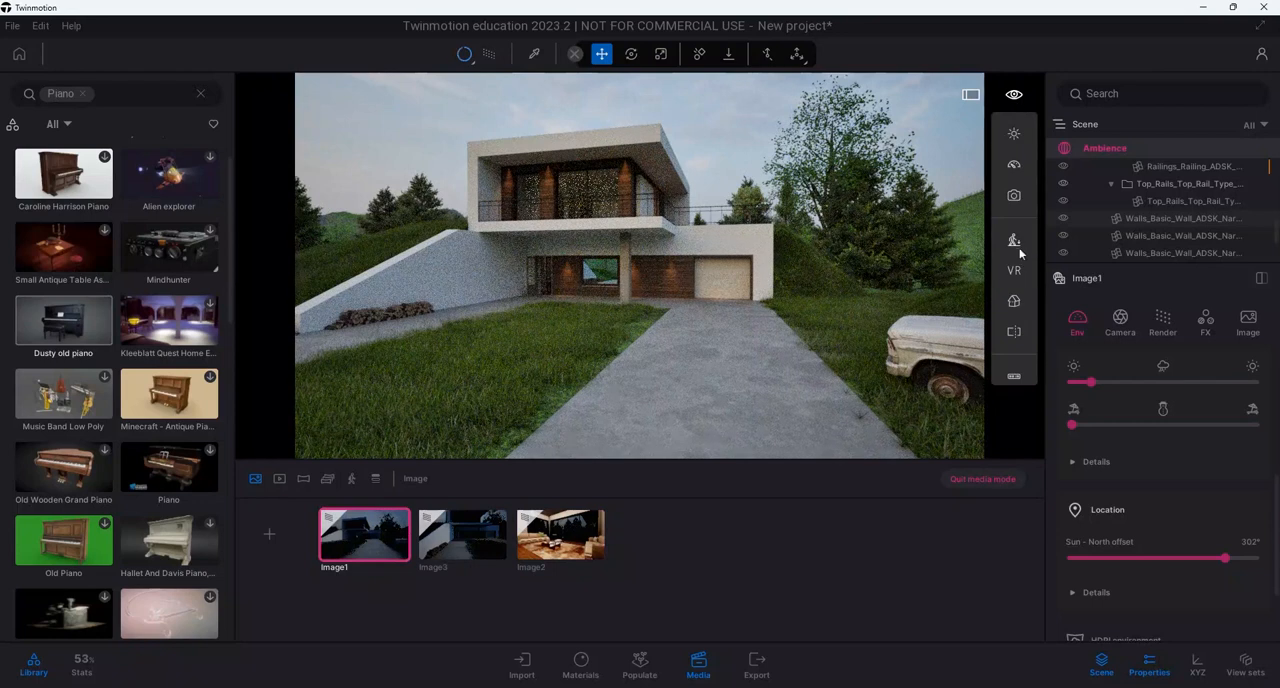
pyautogui.moveTo(1016, 245)
pyautogui.click(926, 235)
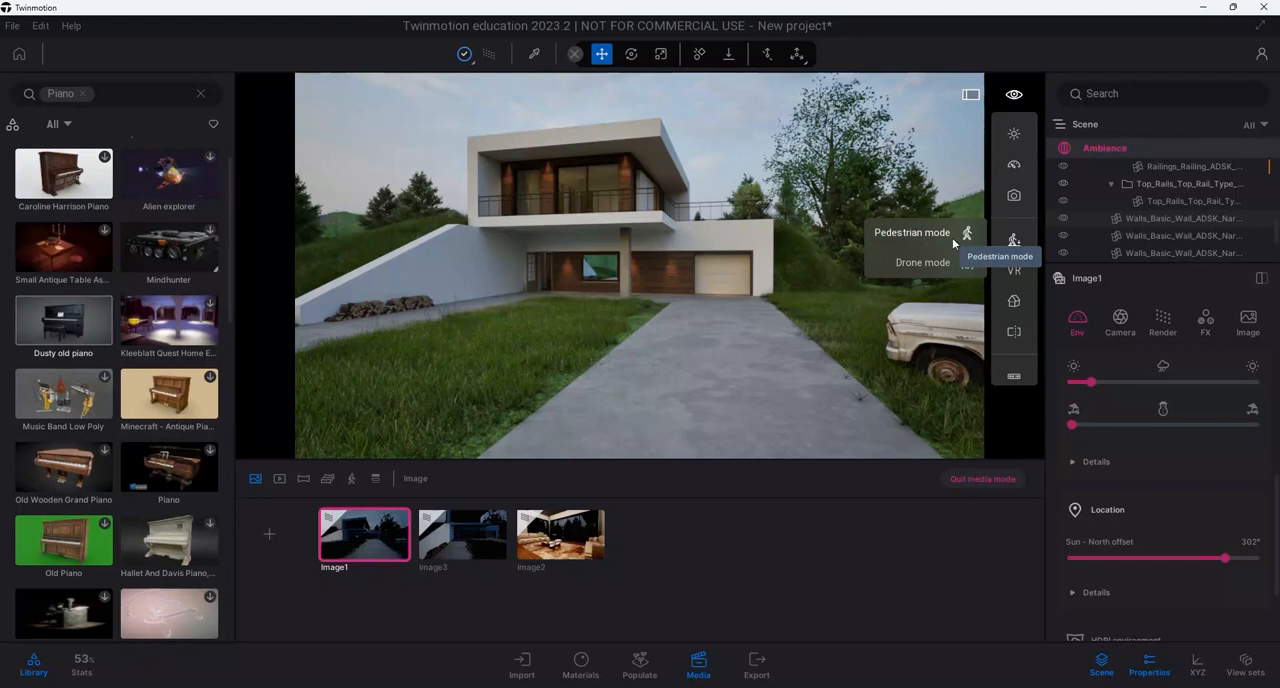
pyautogui.moveTo(375, 520)
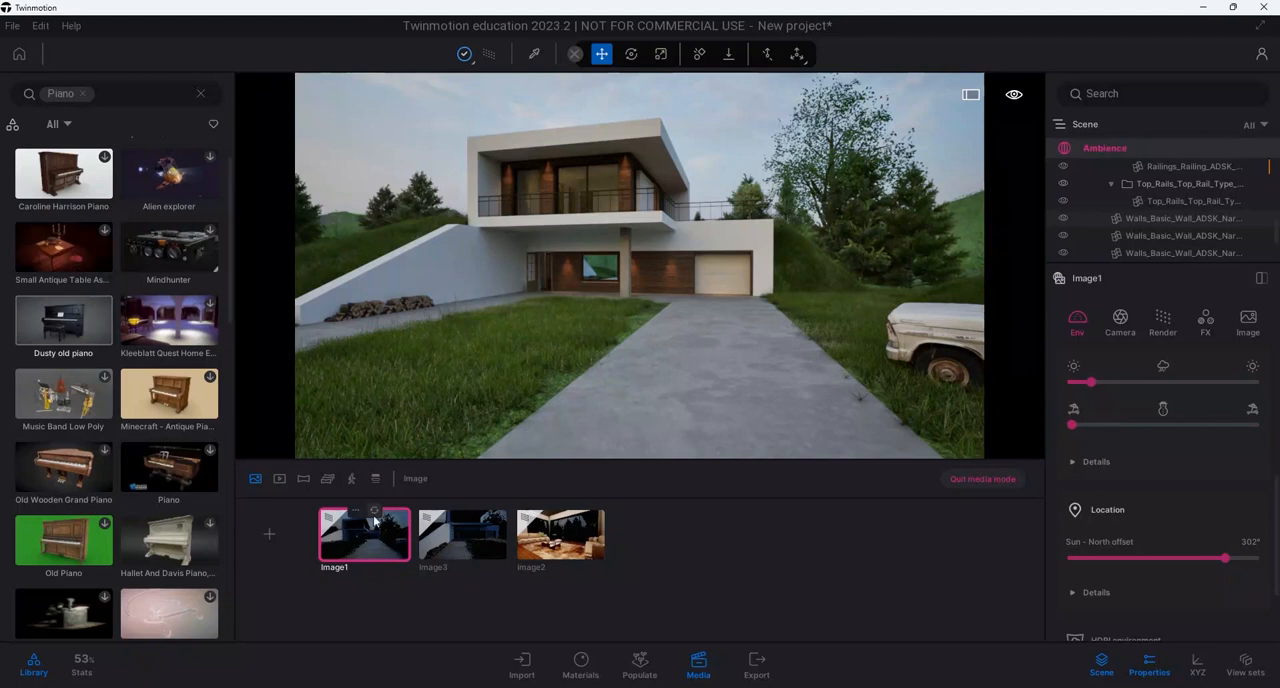
pyautogui.click(375, 512)
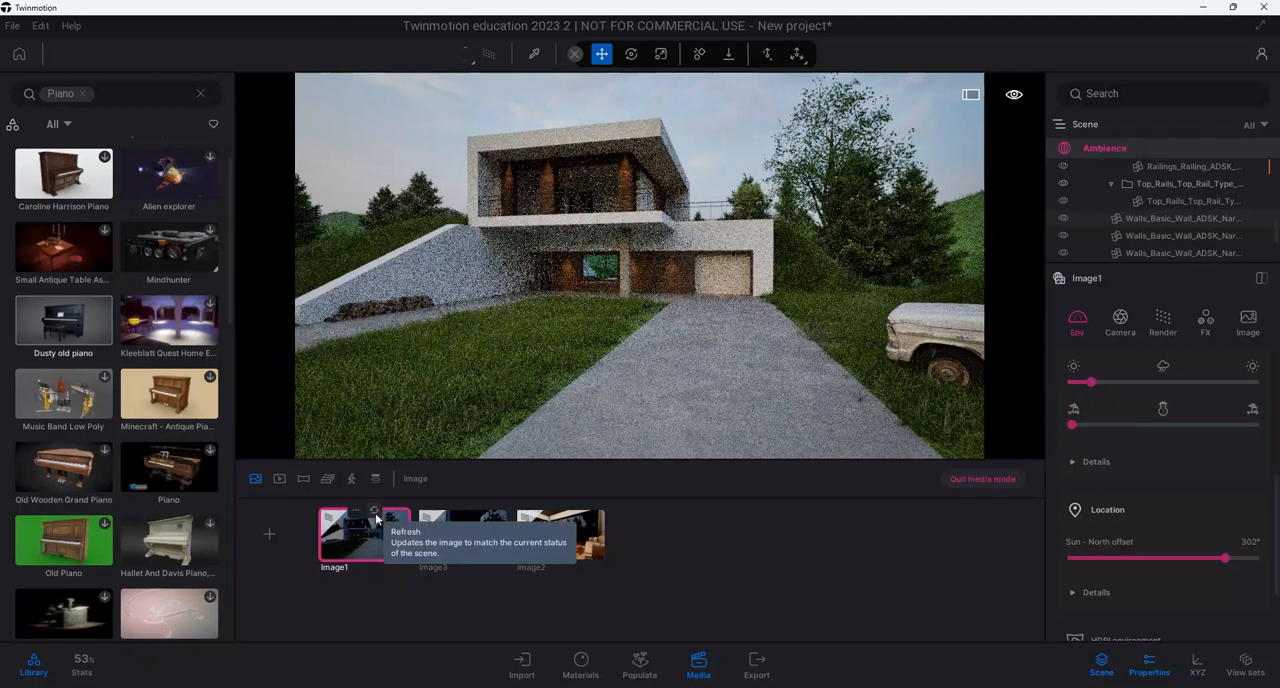
# Set the Image3 entrance view to eye level with Pedestrian mode and refresh the saved image
pyautogui.click(466, 548)
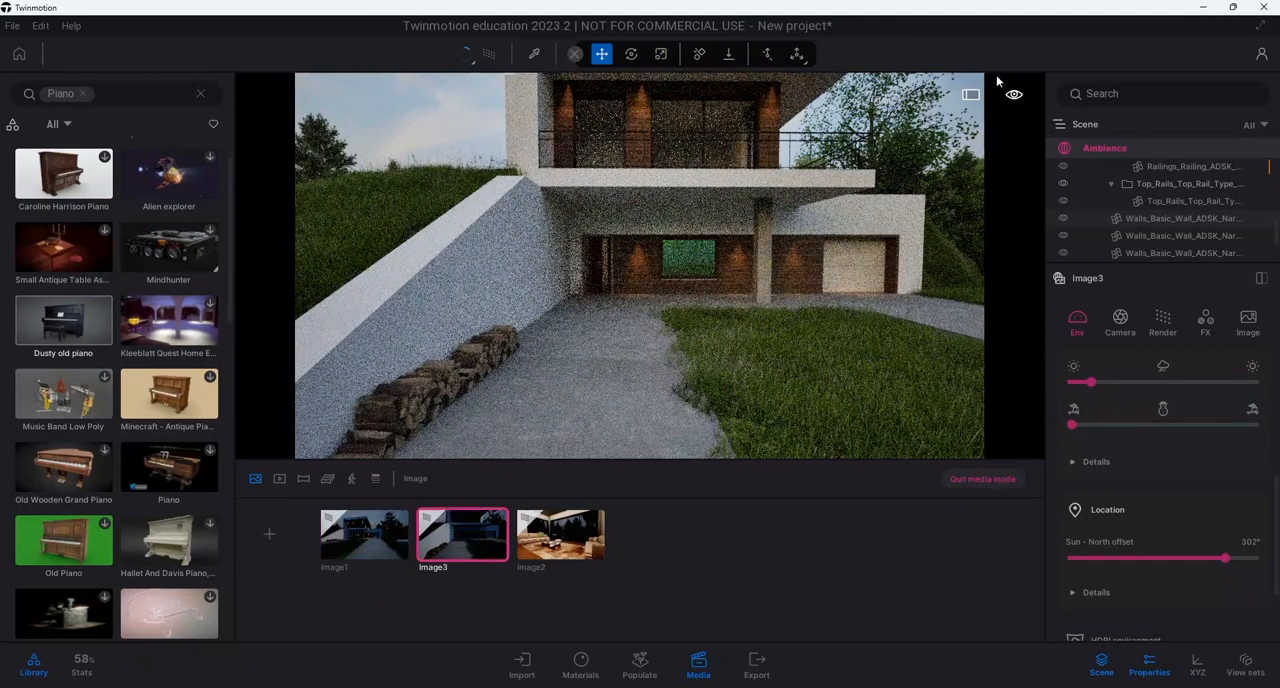
pyautogui.moveTo(1015, 97)
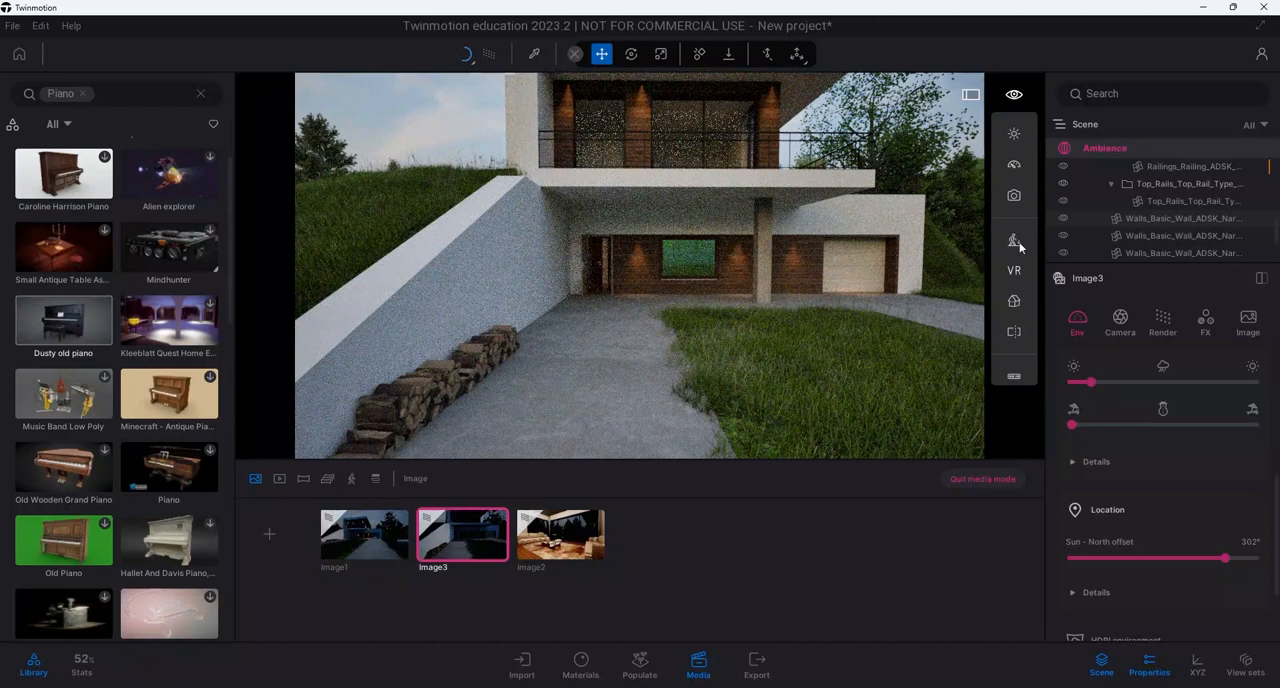
pyautogui.moveTo(1019, 246)
pyautogui.click(951, 243)
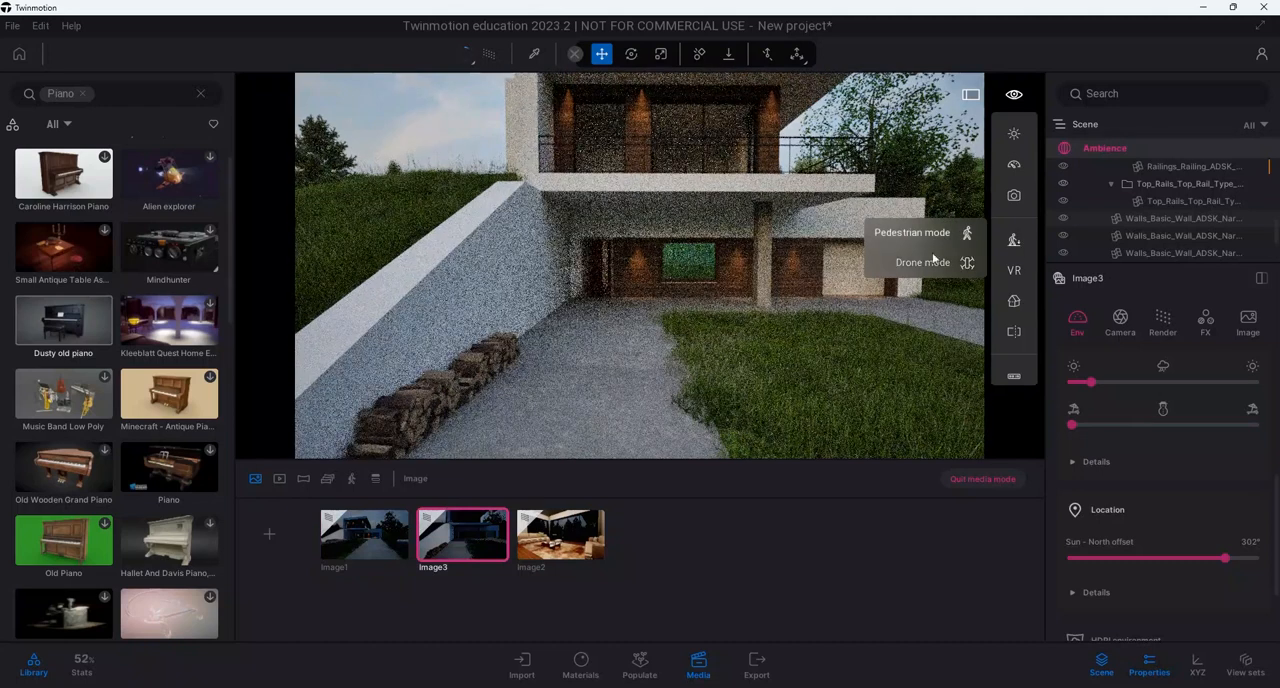
pyautogui.moveTo(491, 518)
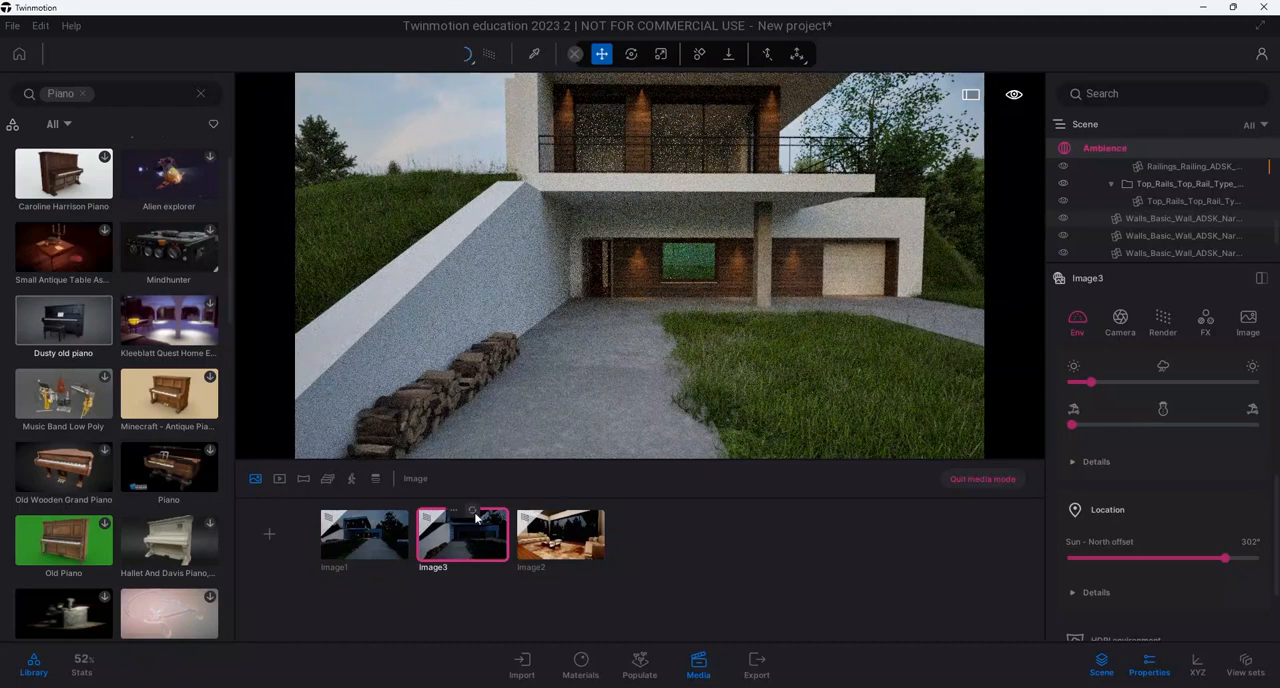
# Raise the camera in the Image2 living room view and refresh the saved image
pyautogui.click(577, 541)
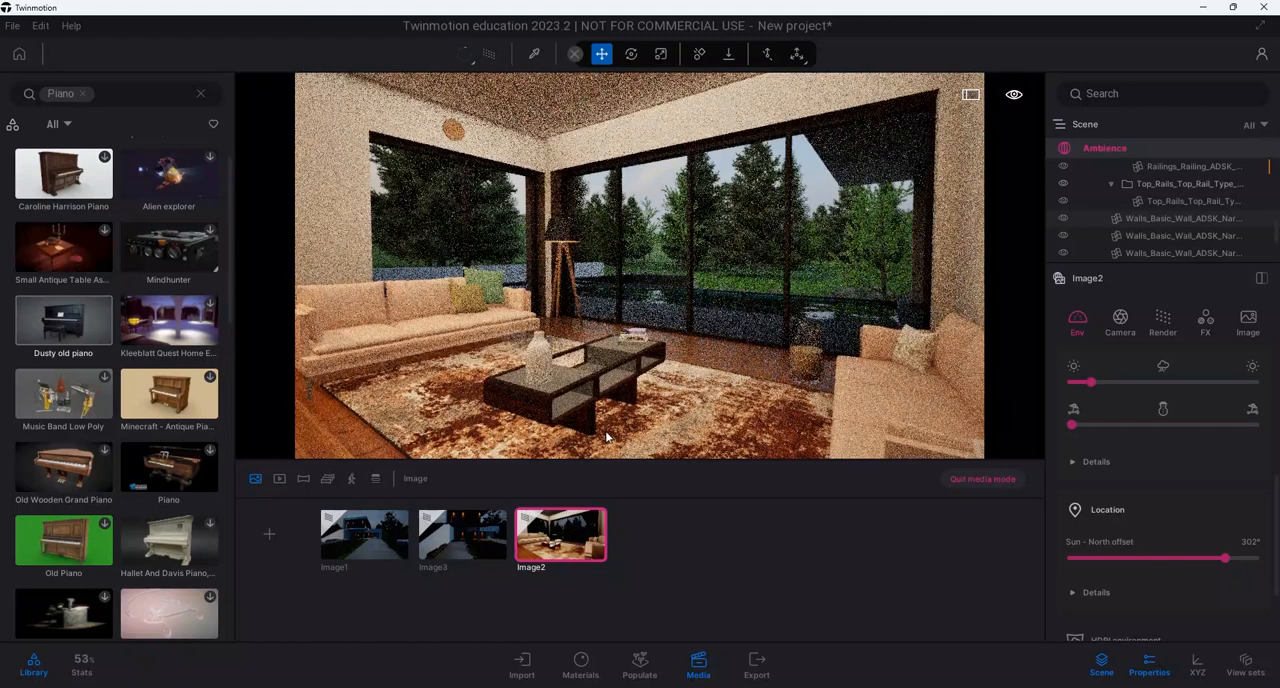
pyautogui.press('e')
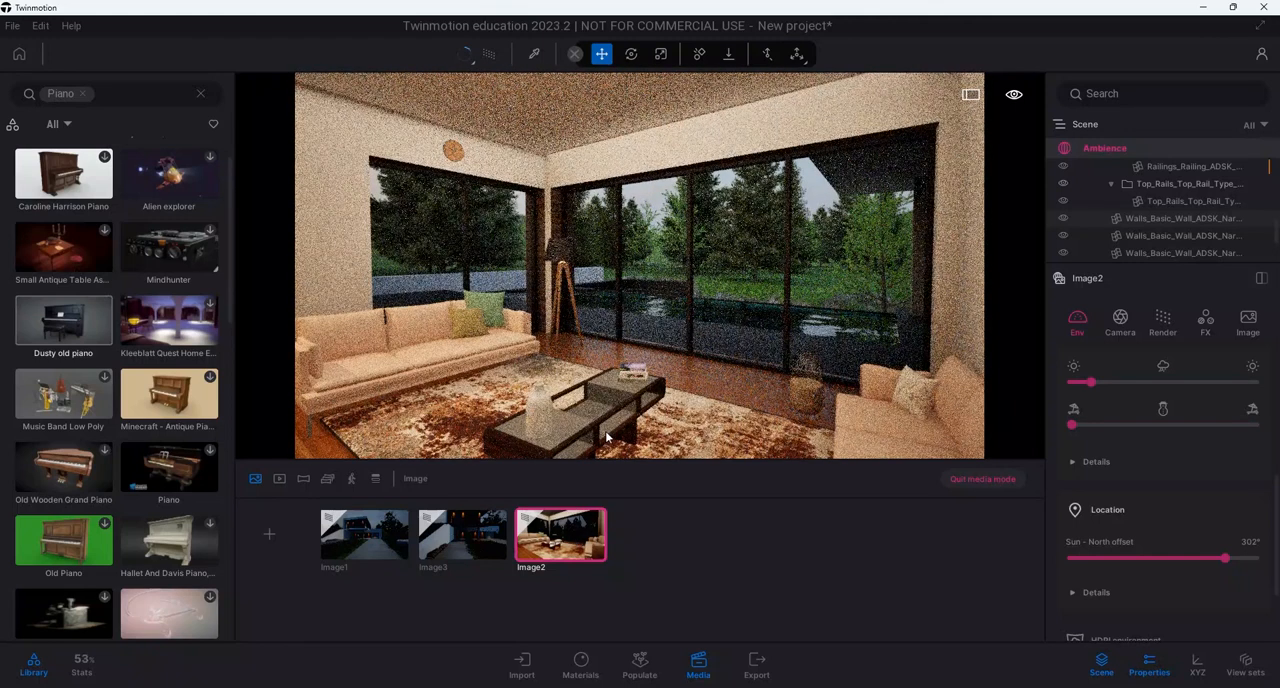
pyautogui.moveTo(572, 514)
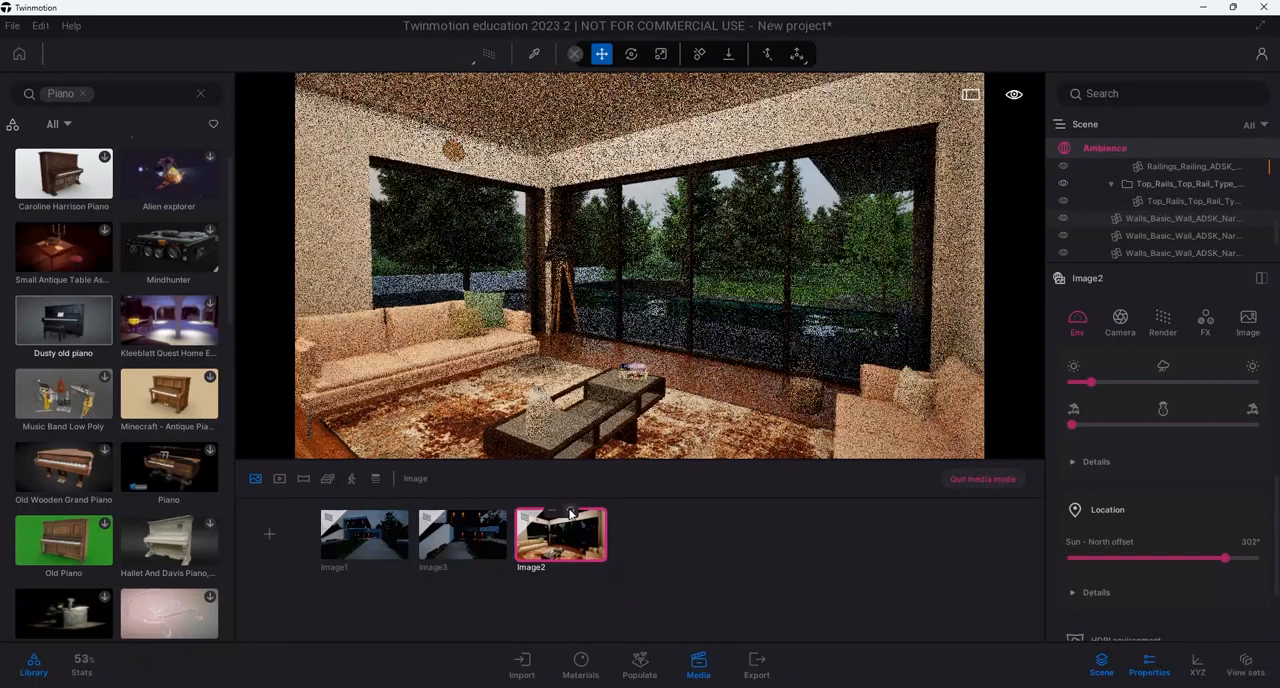
# Create the first panorama from the Image1 exterior viewpoint
pyautogui.click(390, 560)
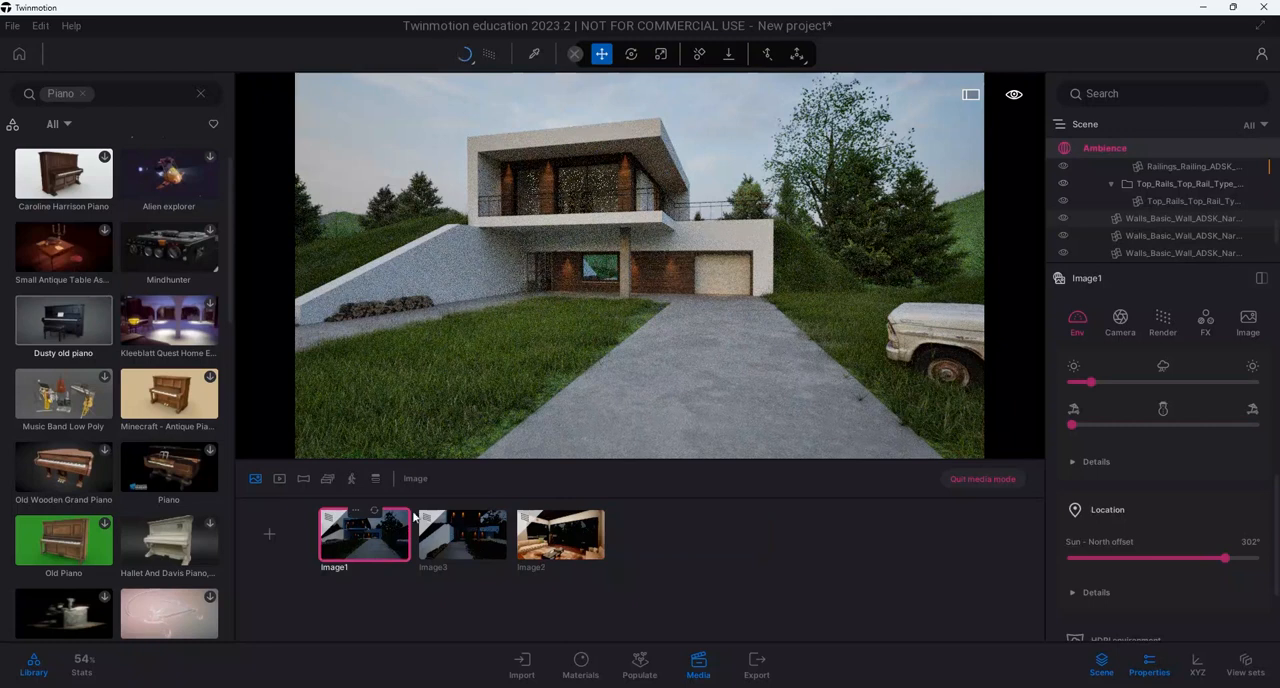
pyautogui.click(304, 480)
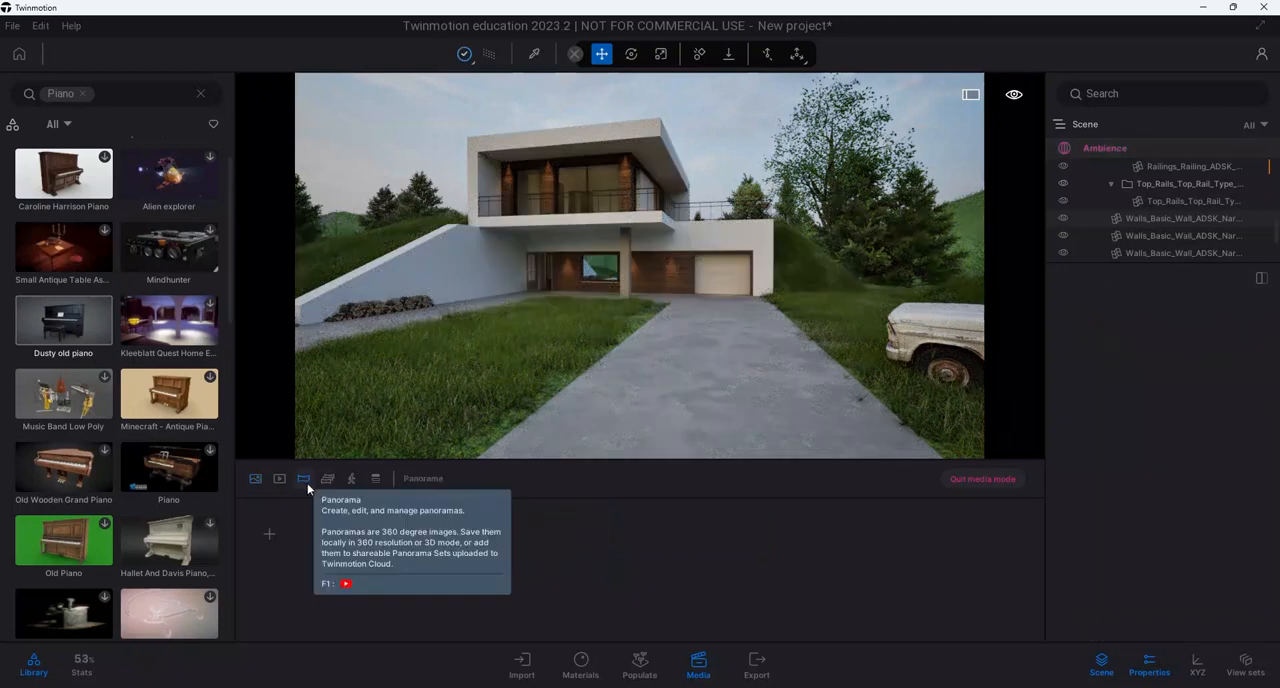
pyautogui.click(262, 480)
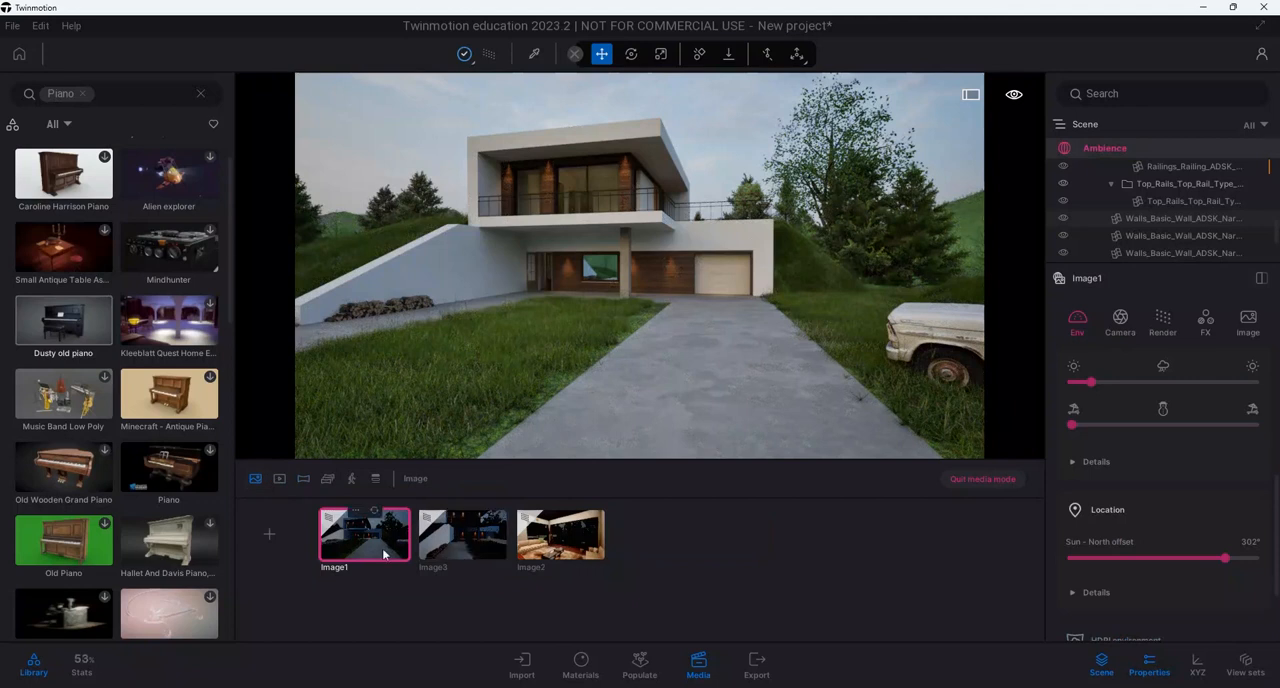
pyautogui.click(304, 480)
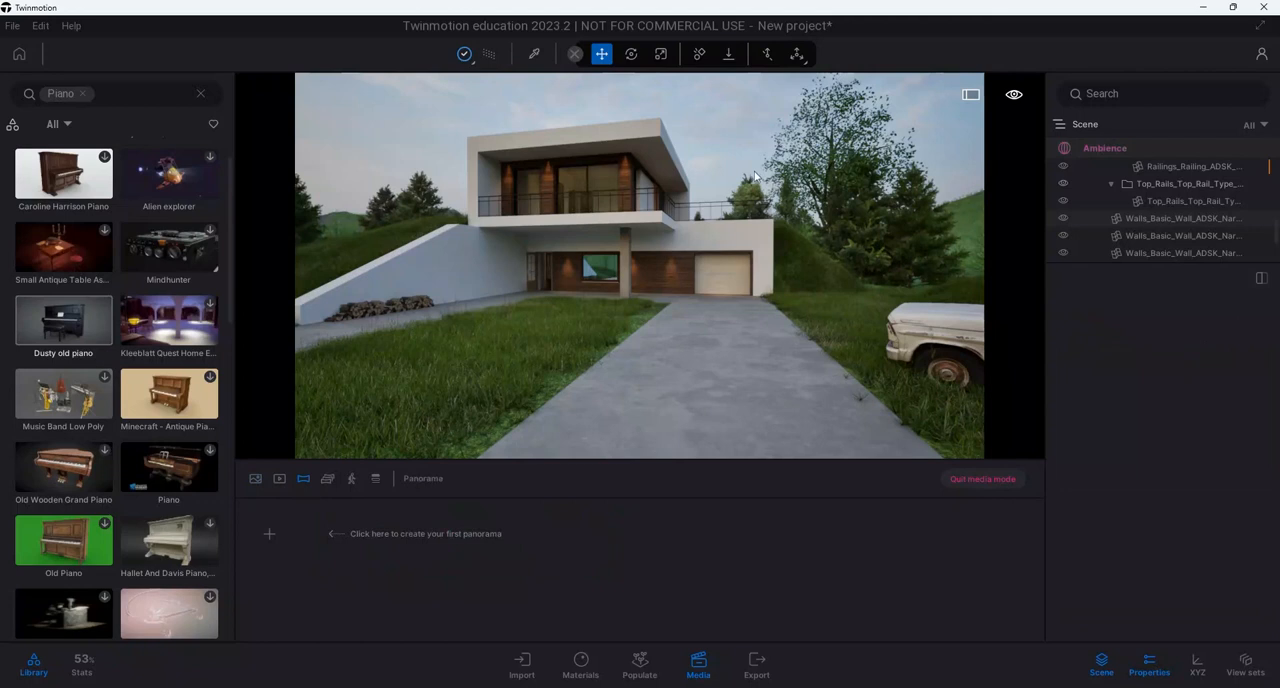
pyautogui.click(270, 534)
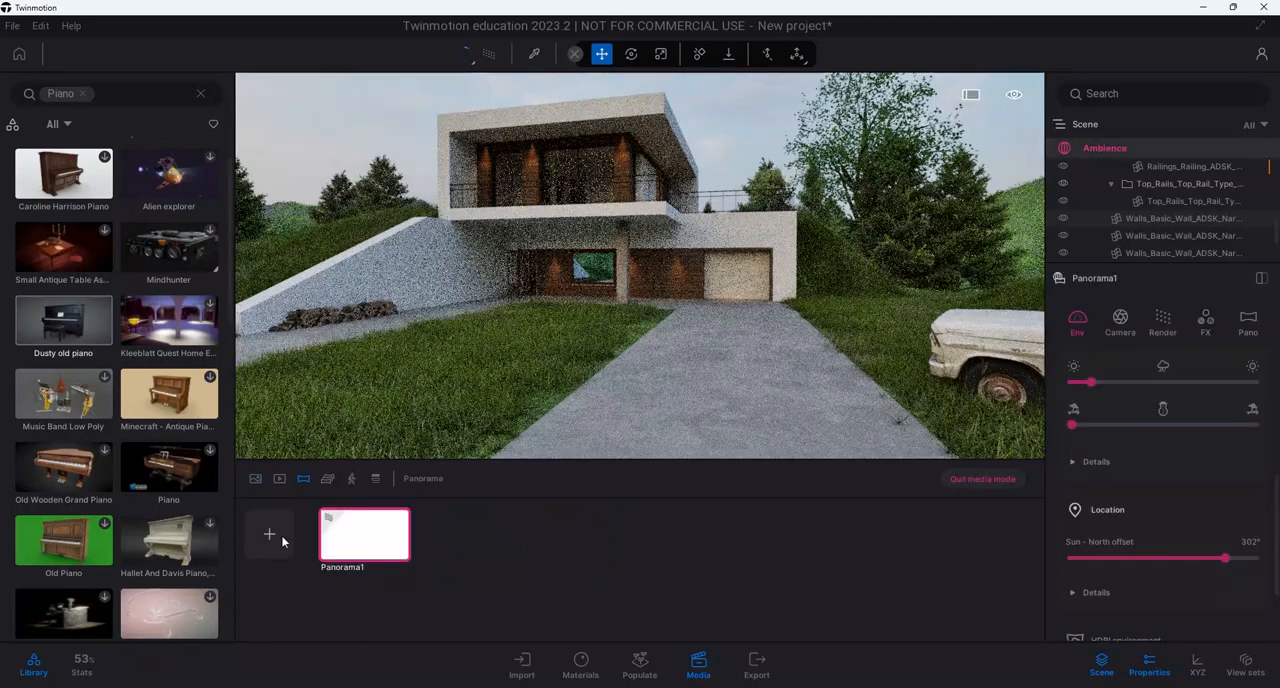
pyautogui.moveTo(378, 558)
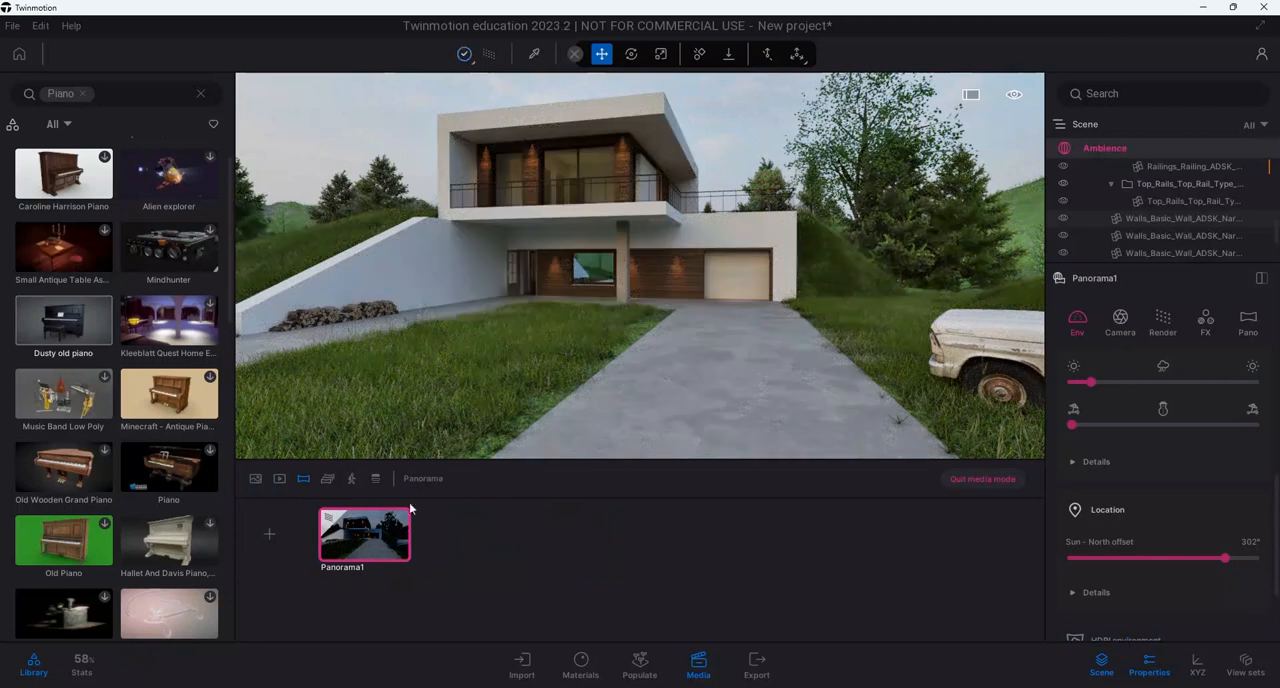
# Look around the full surroundings from the camera position of Panorama1
pyautogui.moveTo(507, 394); pyautogui.dragTo(616, 243, button='right')
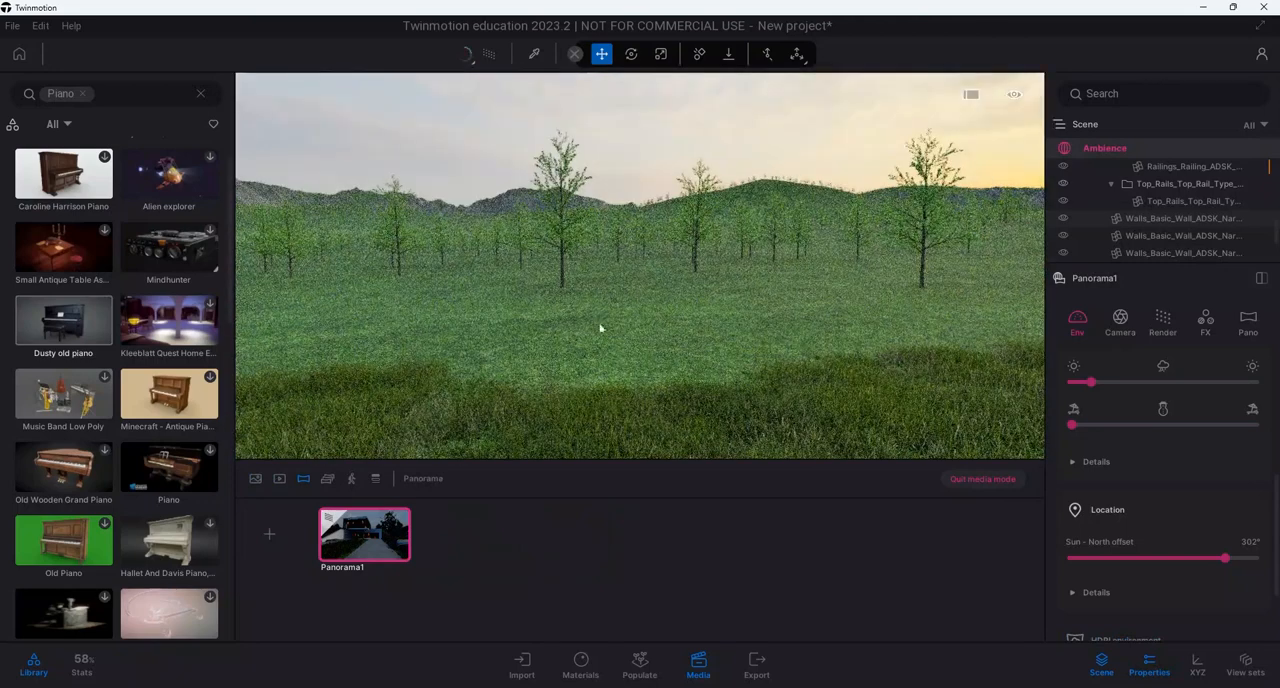
pyautogui.moveTo(600, 328); pyautogui.dragTo(549, 308, button='right')
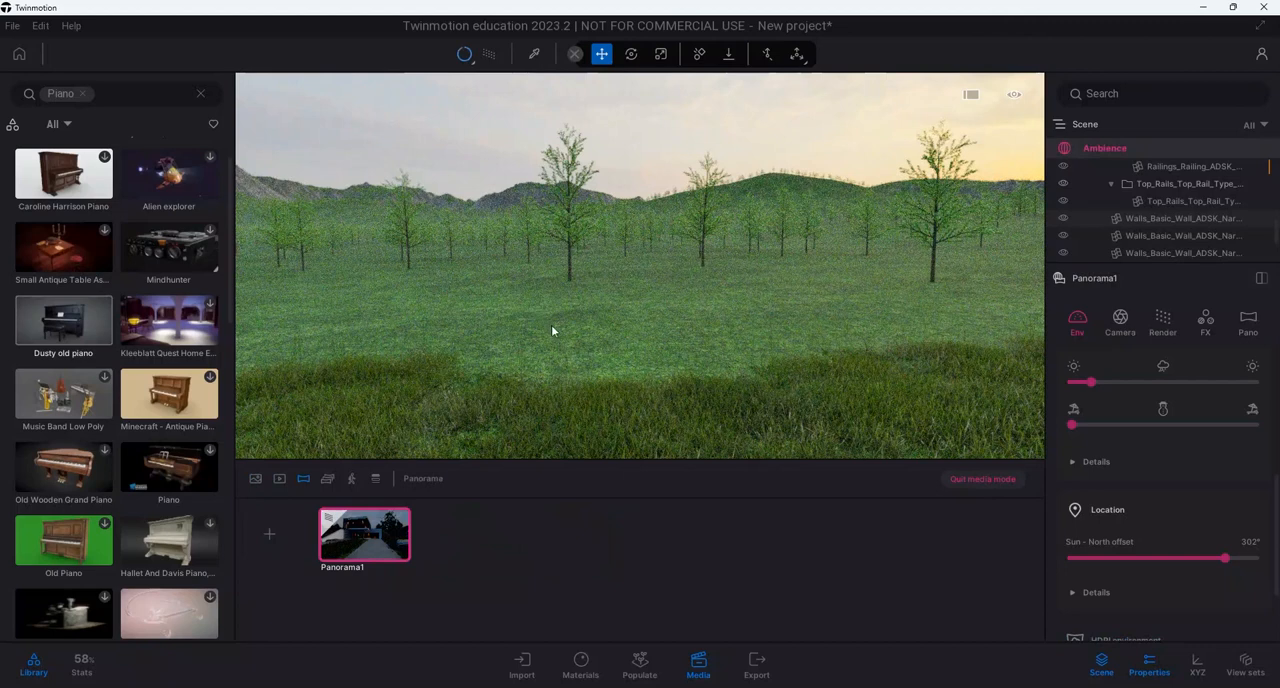
pyautogui.moveTo(557, 325); pyautogui.dragTo(652, 271, button='right')
pyautogui.moveTo(415, 245); pyautogui.dragTo(670, 289, button='right')
pyautogui.moveTo(450, 290); pyautogui.dragTo(663, 286, button='right')
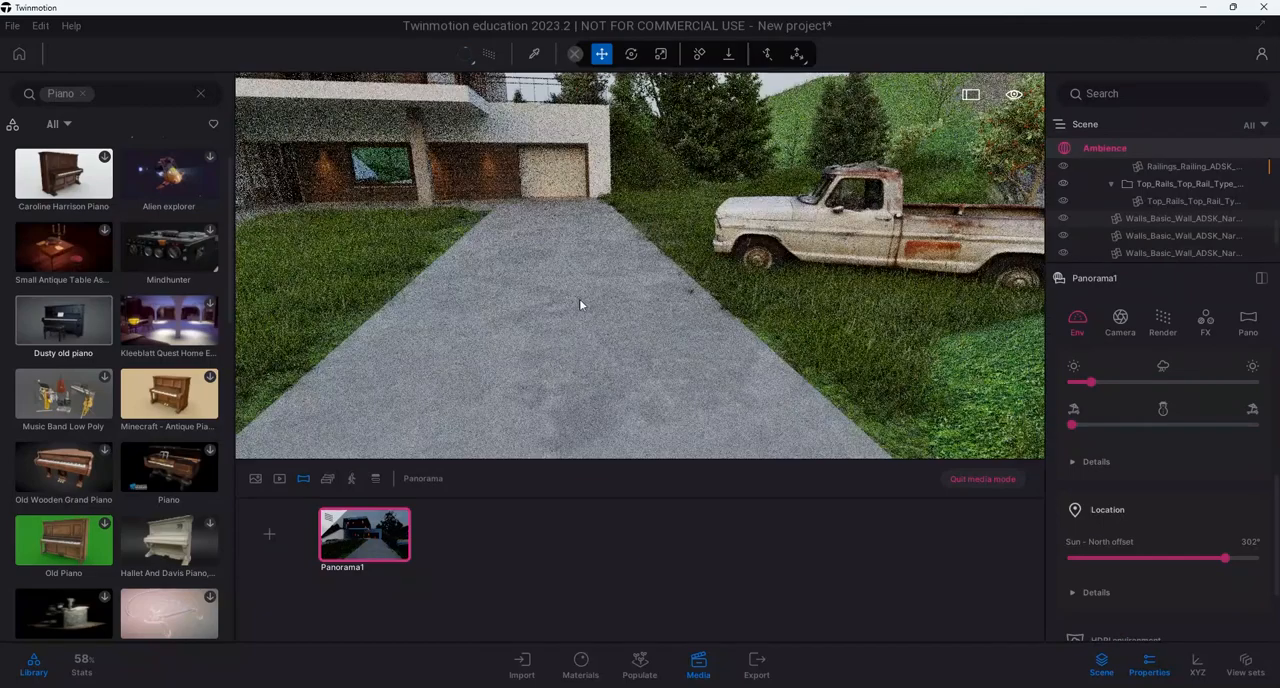
pyautogui.moveTo(480, 308); pyautogui.dragTo(730, 315, button='right')
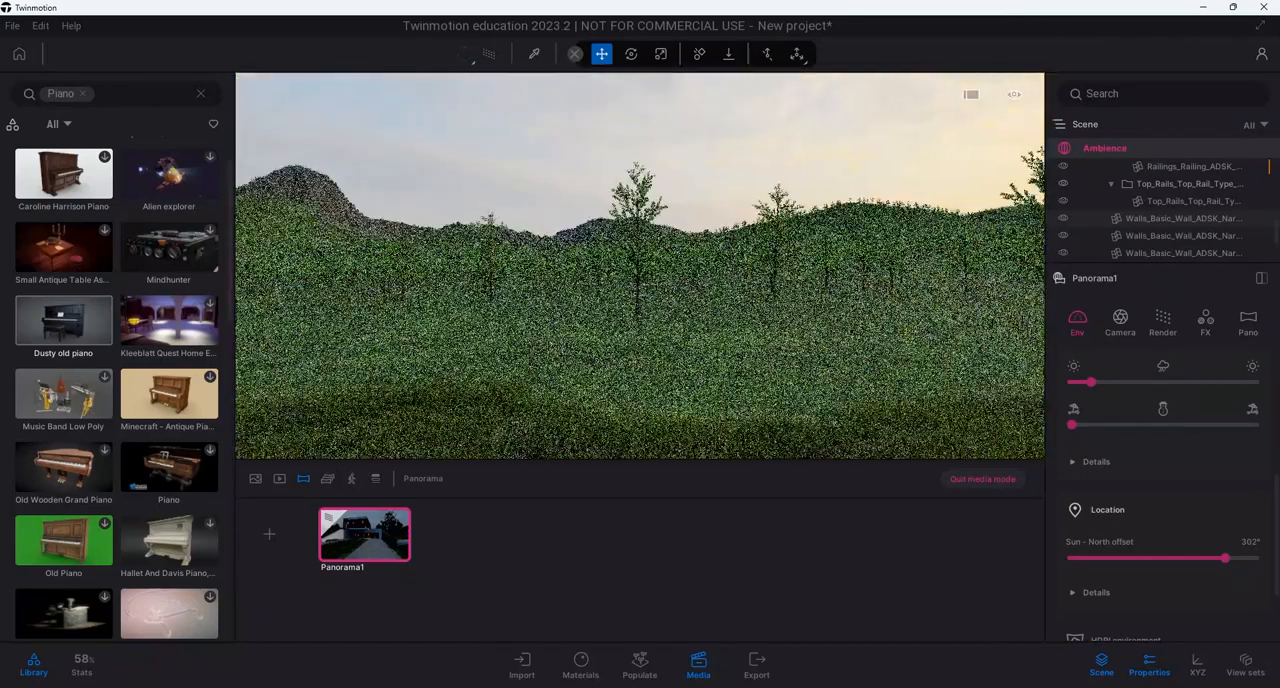
# Examine the meadow, trees and hills around the Panorama1 camera until the house is back in view
pyautogui.moveTo(480, 300); pyautogui.dragTo(522, 311, button='right')
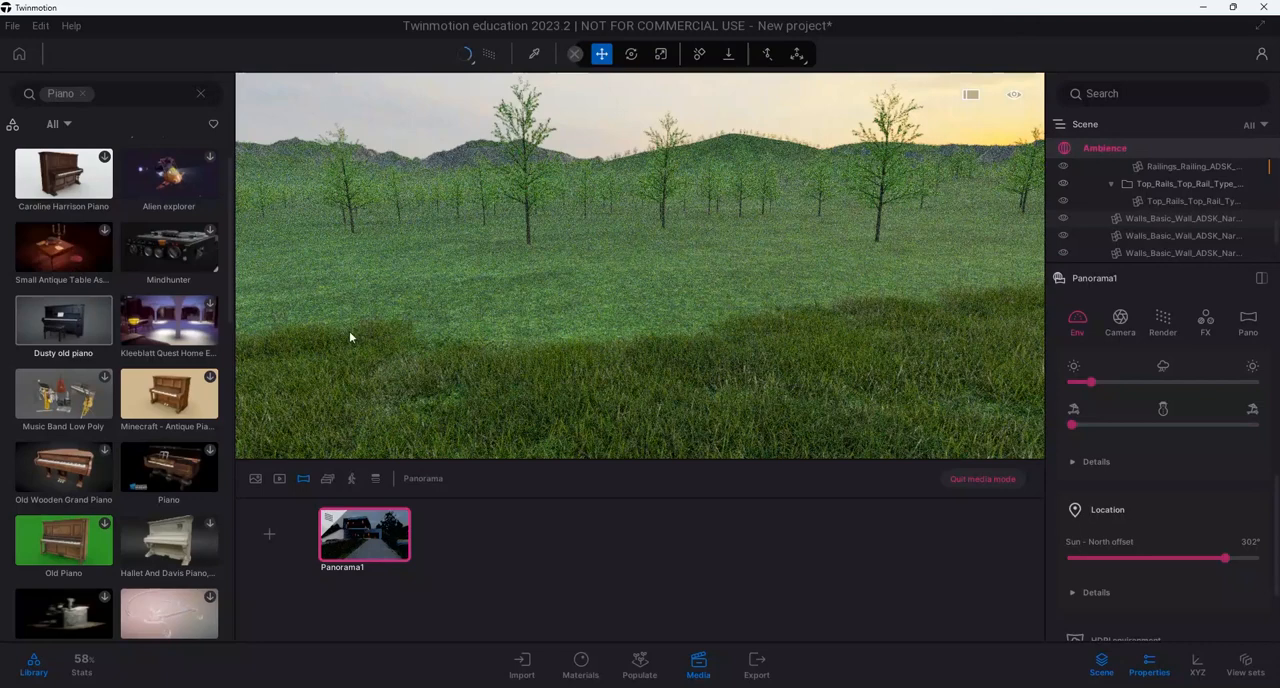
pyautogui.moveTo(349, 333); pyautogui.dragTo(248, 335, button='right')
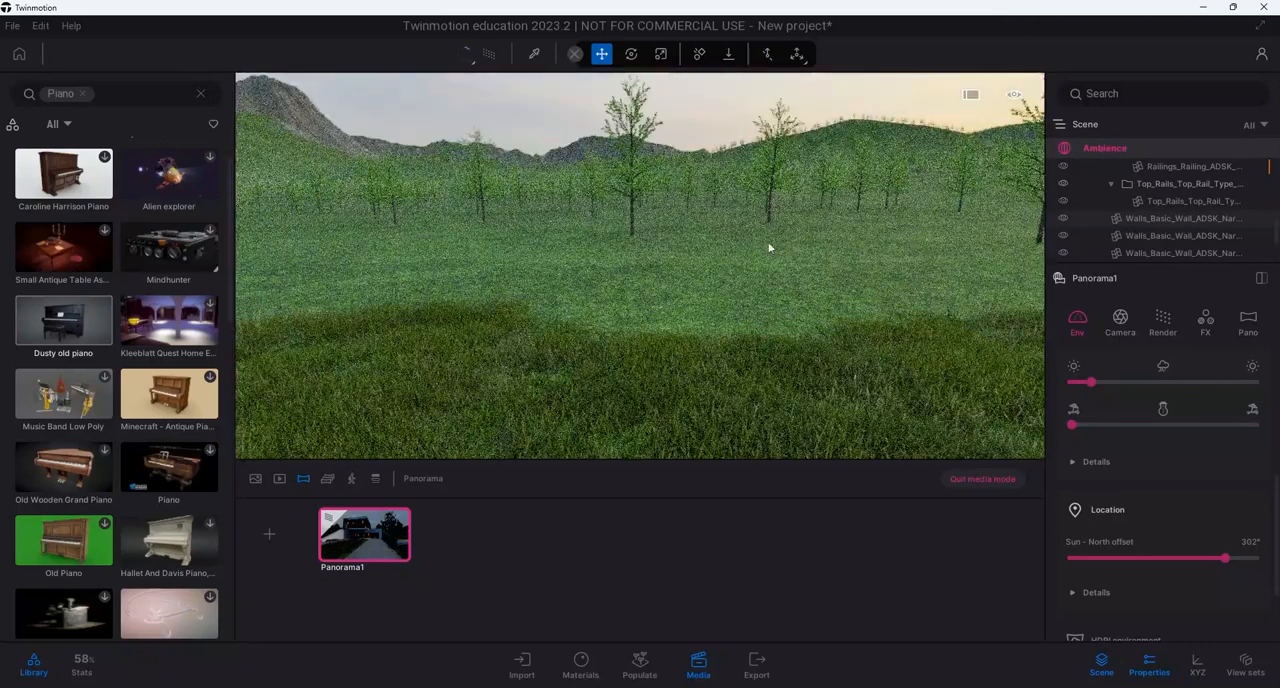
pyautogui.moveTo(766, 248); pyautogui.dragTo(480, 297, button='right')
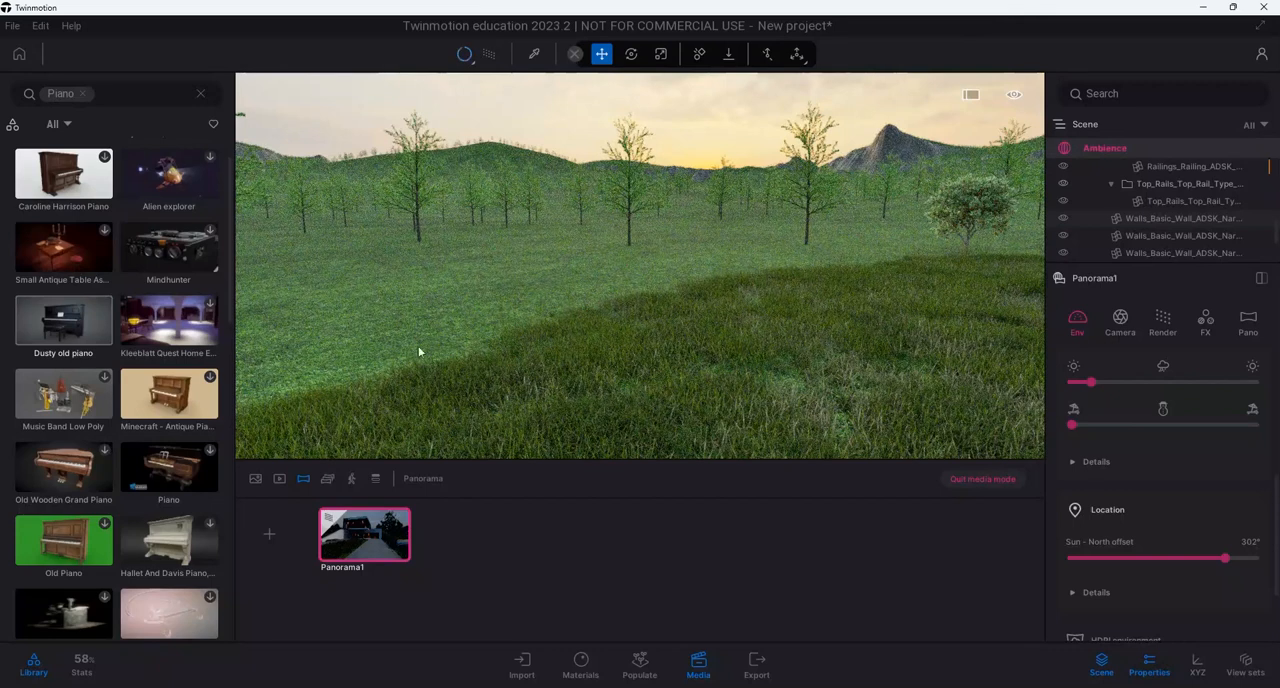
pyautogui.moveTo(640, 265)
pyautogui.mouseDown(button='right')
pyautogui.moveTo(765, 280)
pyautogui.moveTo(731, 306)
pyautogui.moveTo(750, 341)
pyautogui.moveTo(540, 341)
pyautogui.mouseUp(button='right')
pyautogui.moveTo(767, 336); pyautogui.dragTo(640, 340, button='right')
pyautogui.moveTo(763, 357); pyautogui.dragTo(640, 357, button='right')
pyautogui.moveTo(475, 385); pyautogui.dragTo(454, 387, button='right')
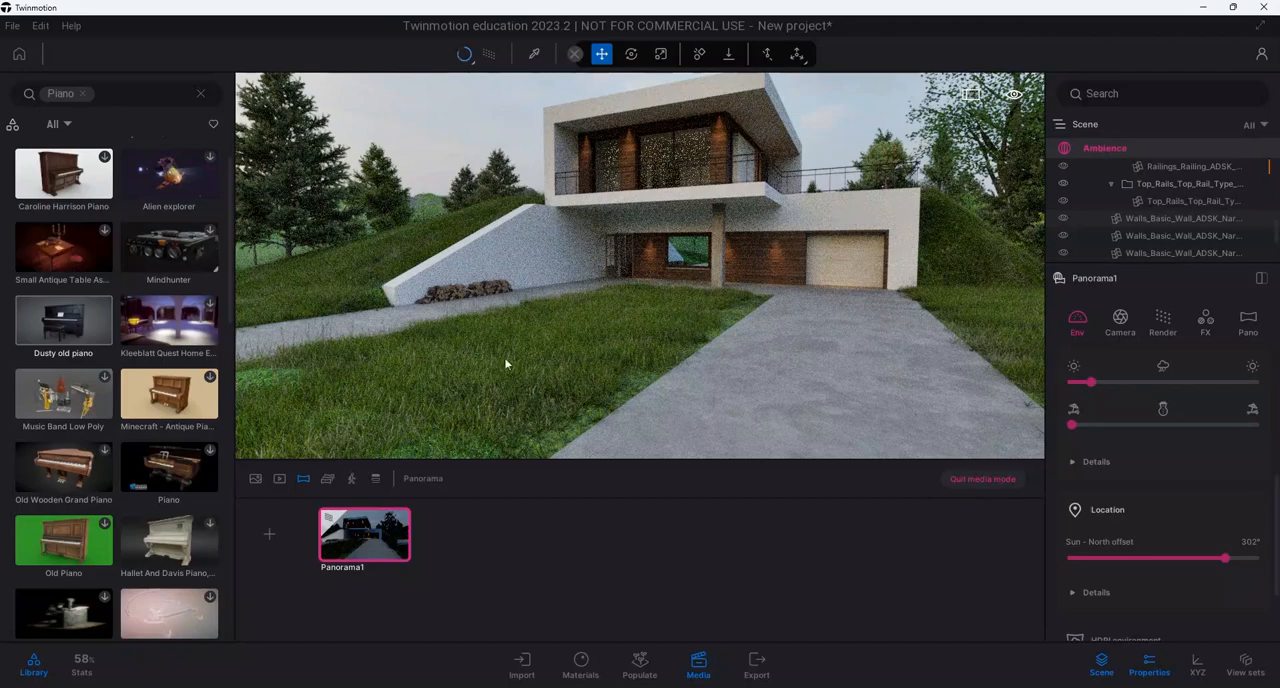
# Walk the view from the driveway to the stone path along the white retaining wall, facing the entrance
pyautogui.moveTo(506, 366); pyautogui.dragTo(470, 366, button='right')
pyautogui.press('a')
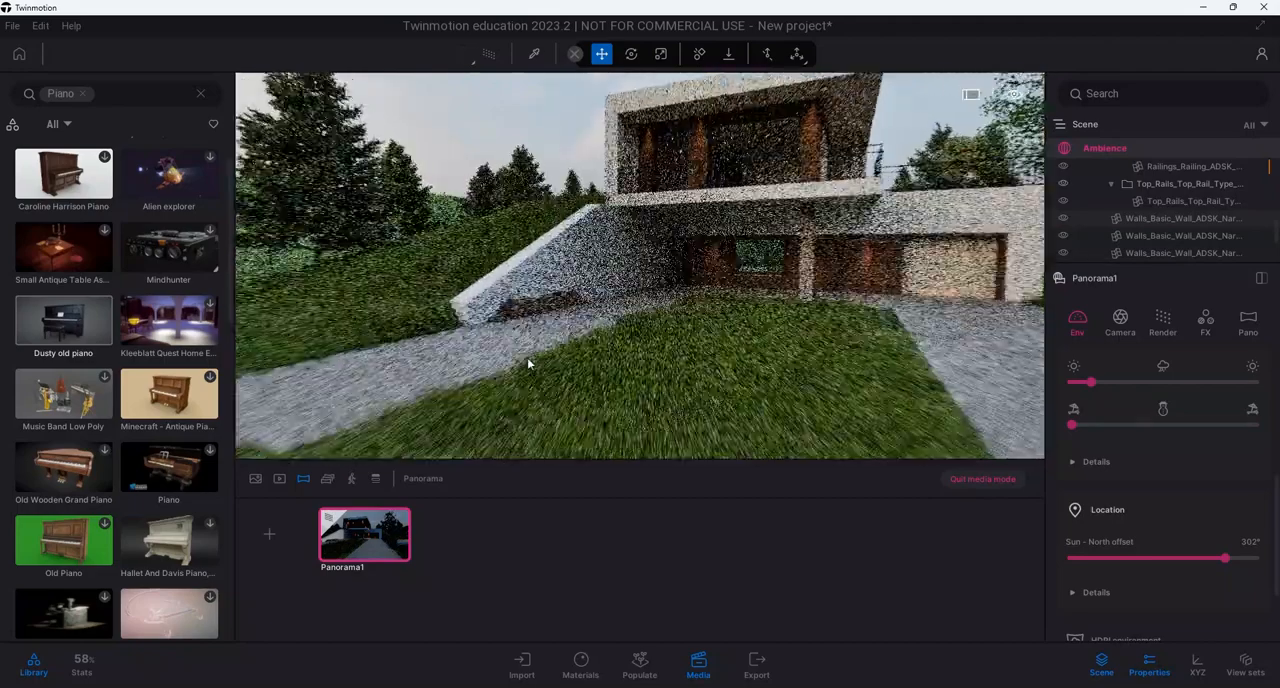
pyautogui.scroll(3, 510, 361)
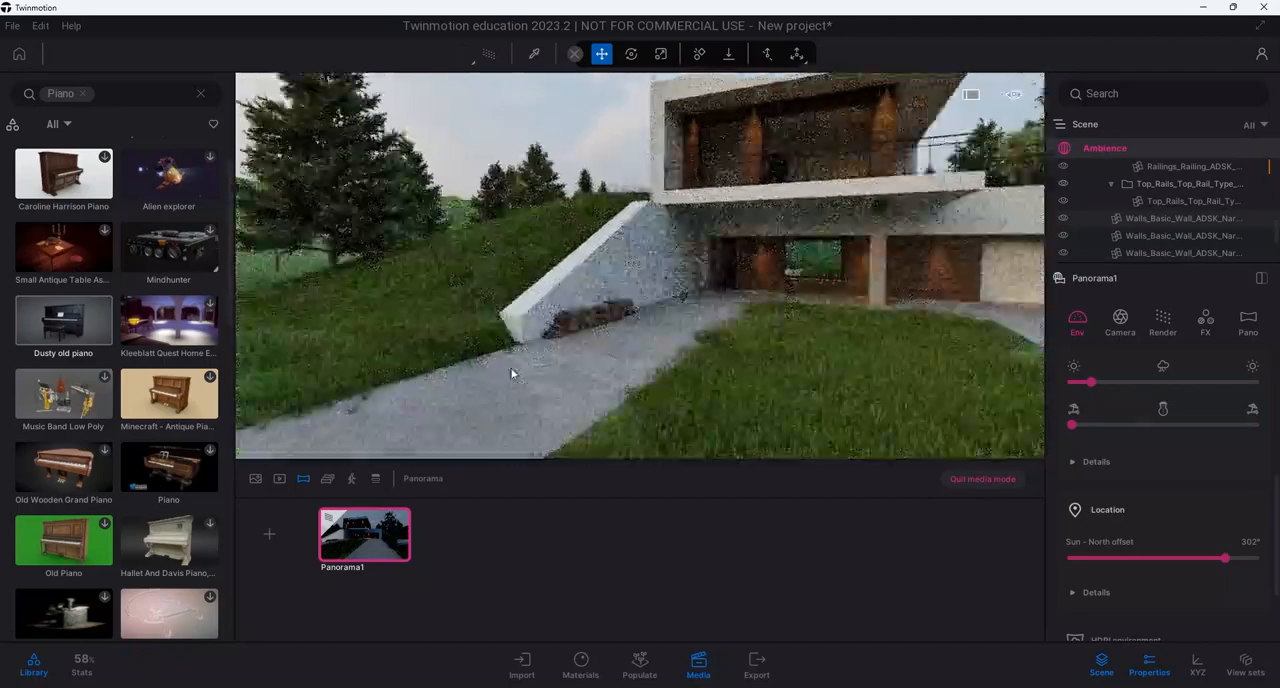
pyautogui.scroll(2, 513, 374)
pyautogui.moveTo(513, 374); pyautogui.dragTo(560, 362, button='middle')
pyautogui.scroll(2, 513, 374)
pyautogui.moveTo(513, 374); pyautogui.dragTo(551, 382, button='right')
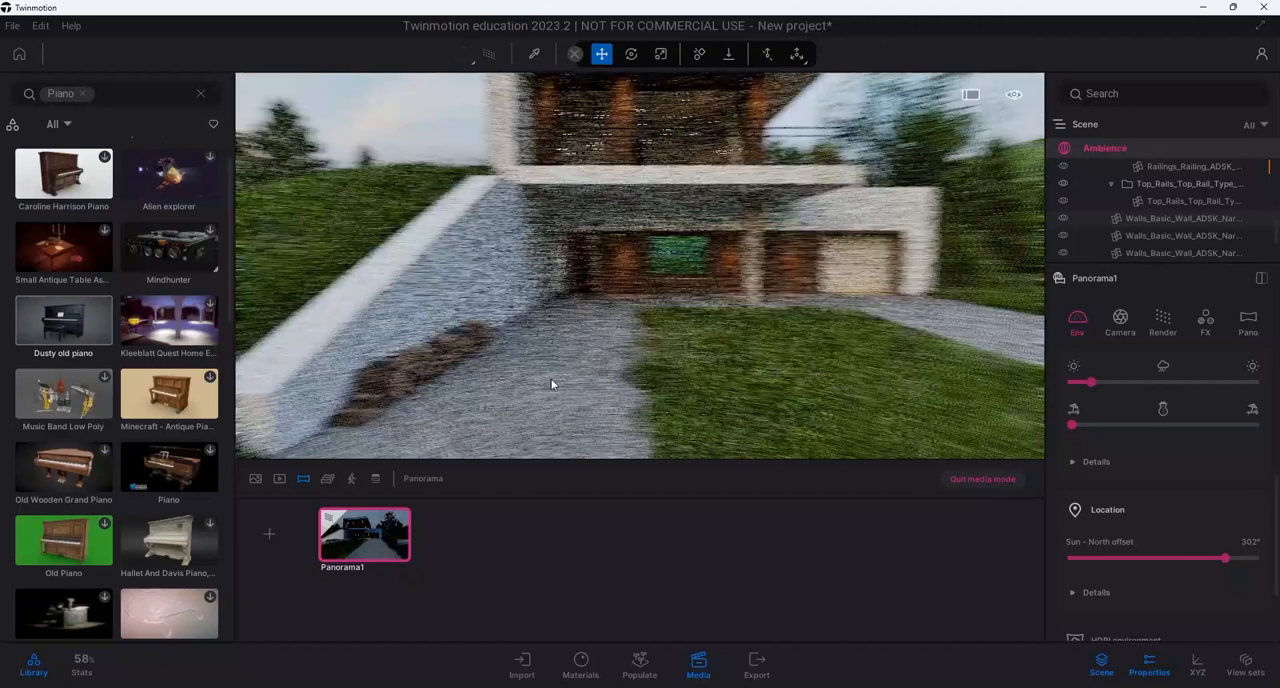
pyautogui.scroll(2, 555, 397)
pyautogui.moveTo(555, 397); pyautogui.dragTo(597, 397, button='middle')
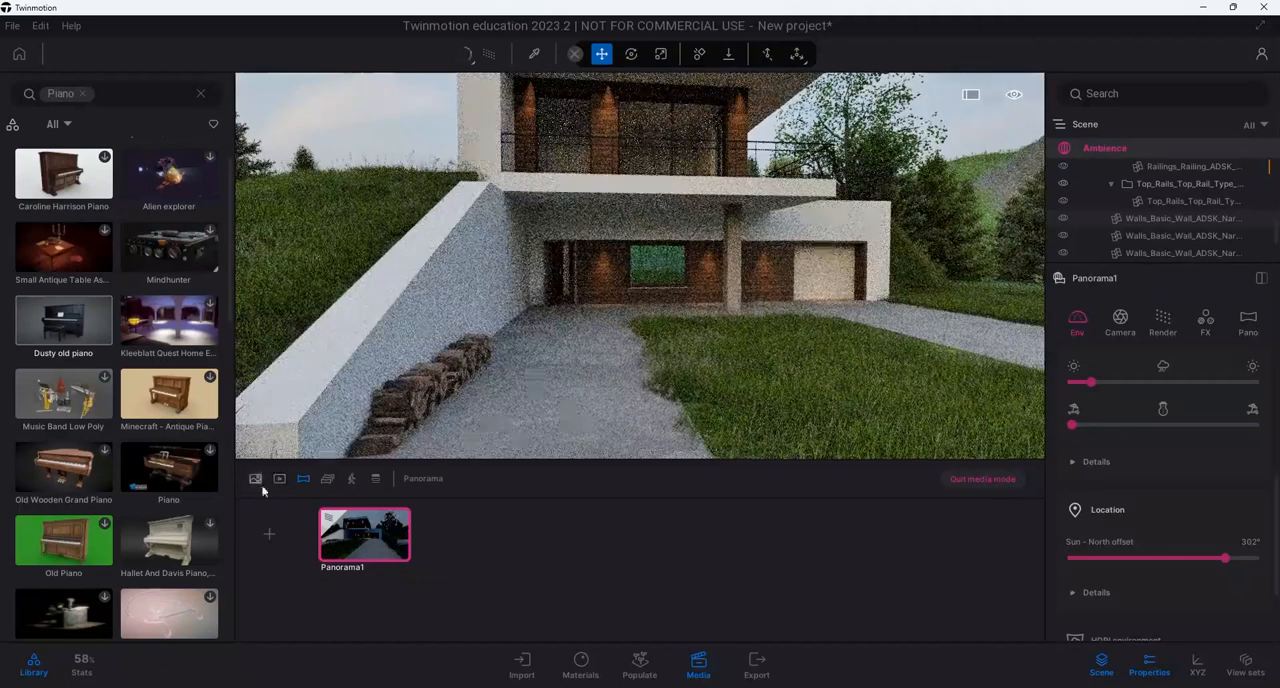
# Create a second panorama from the Image3 entrance viewpoint and compare it with Panorama1
pyautogui.click(255, 479)
pyautogui.click(470, 553)
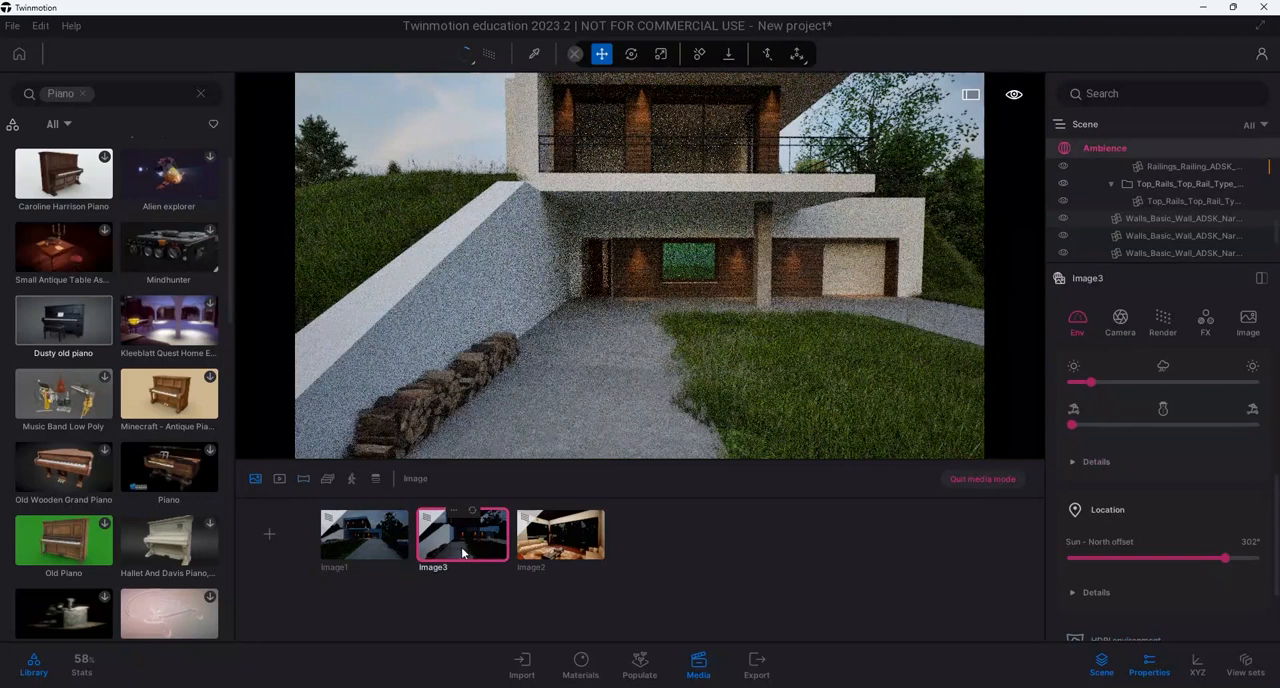
pyautogui.click(304, 482)
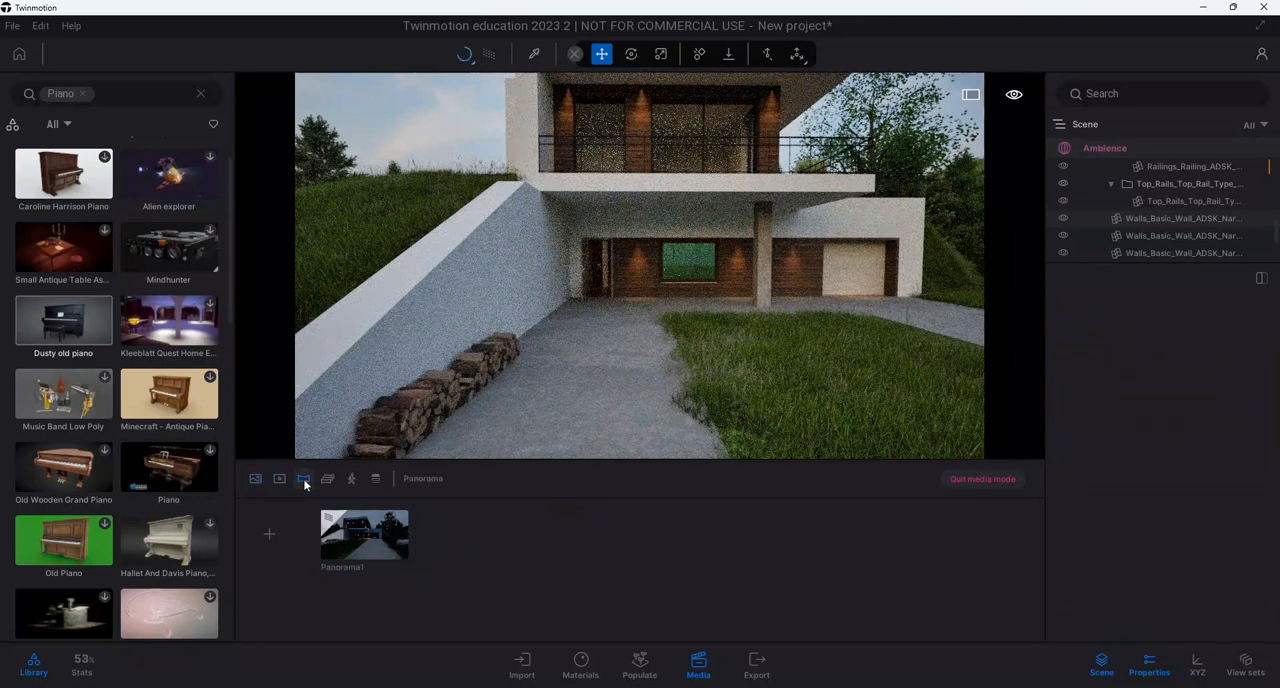
pyautogui.click(270, 538)
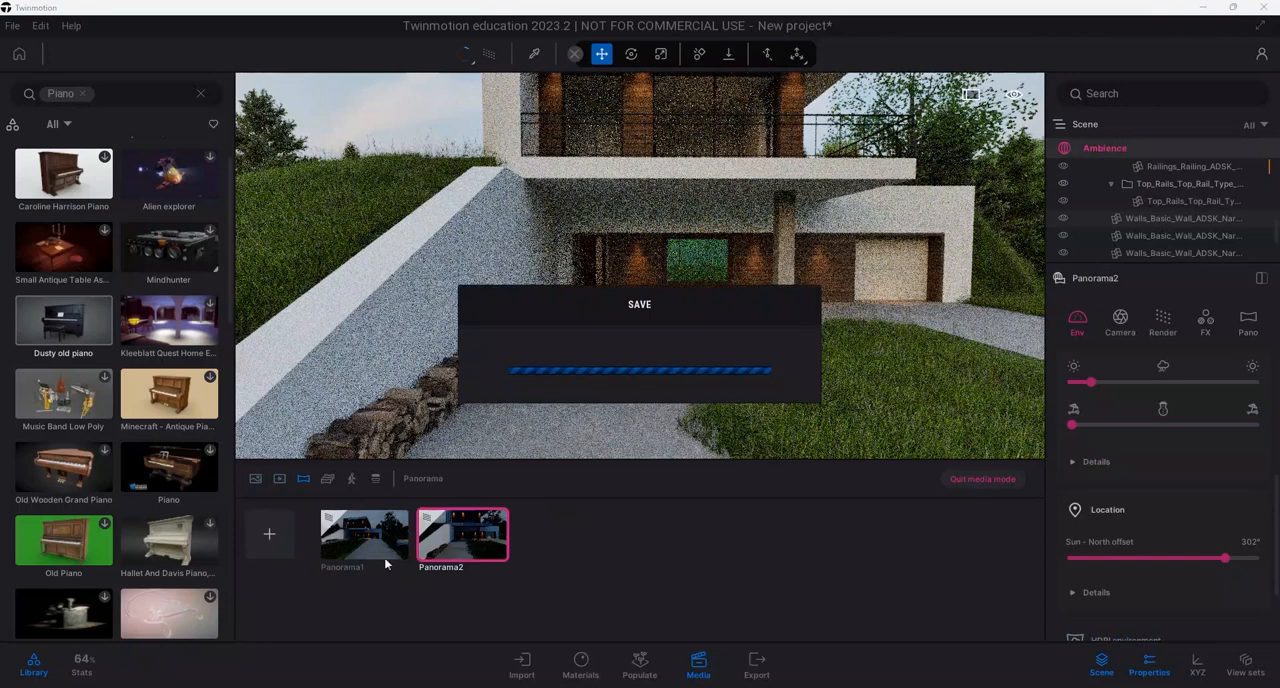
pyautogui.click(364, 535)
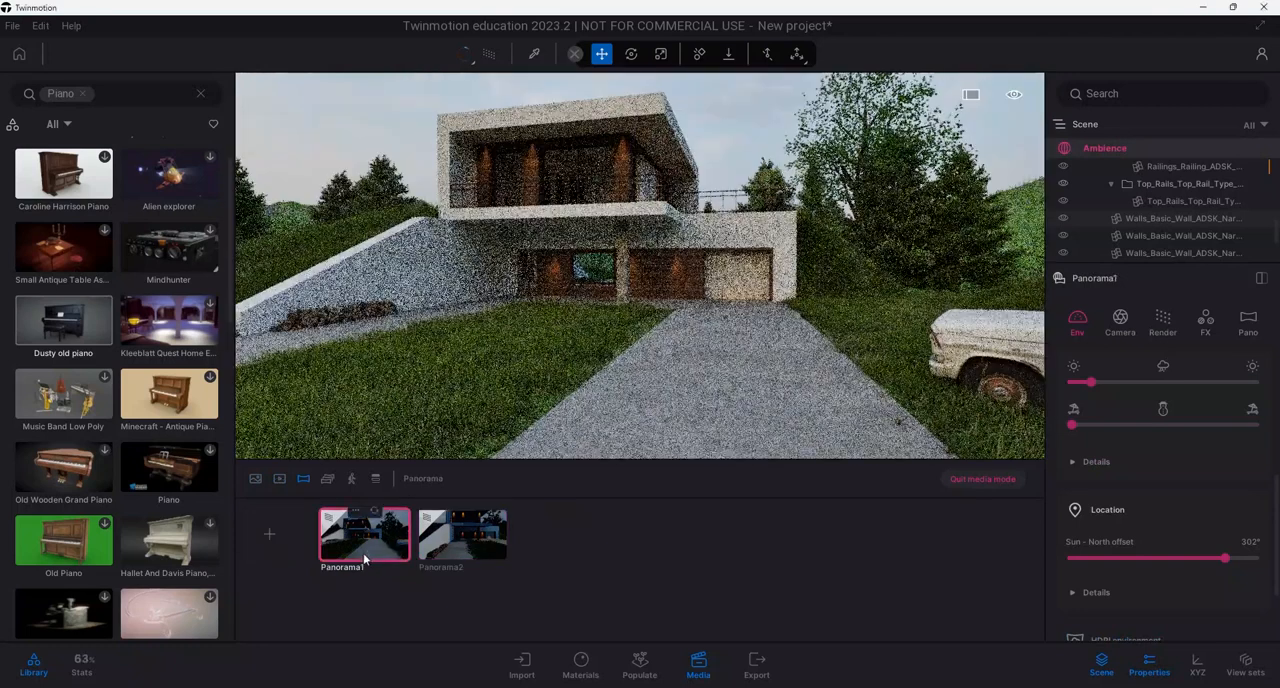
pyautogui.click(468, 535)
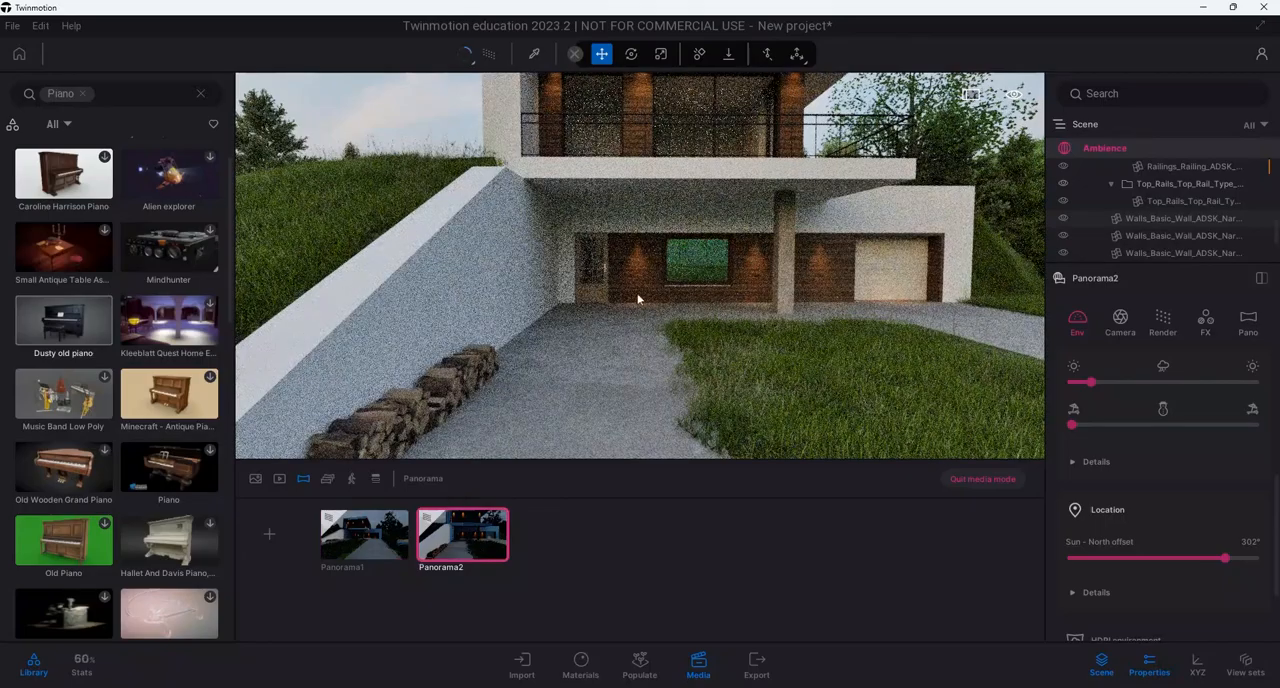
# Create a third panorama from a viewpoint under the overhang, facing the front door and the wood-clad wall
pyautogui.scroll(4, 638, 299)
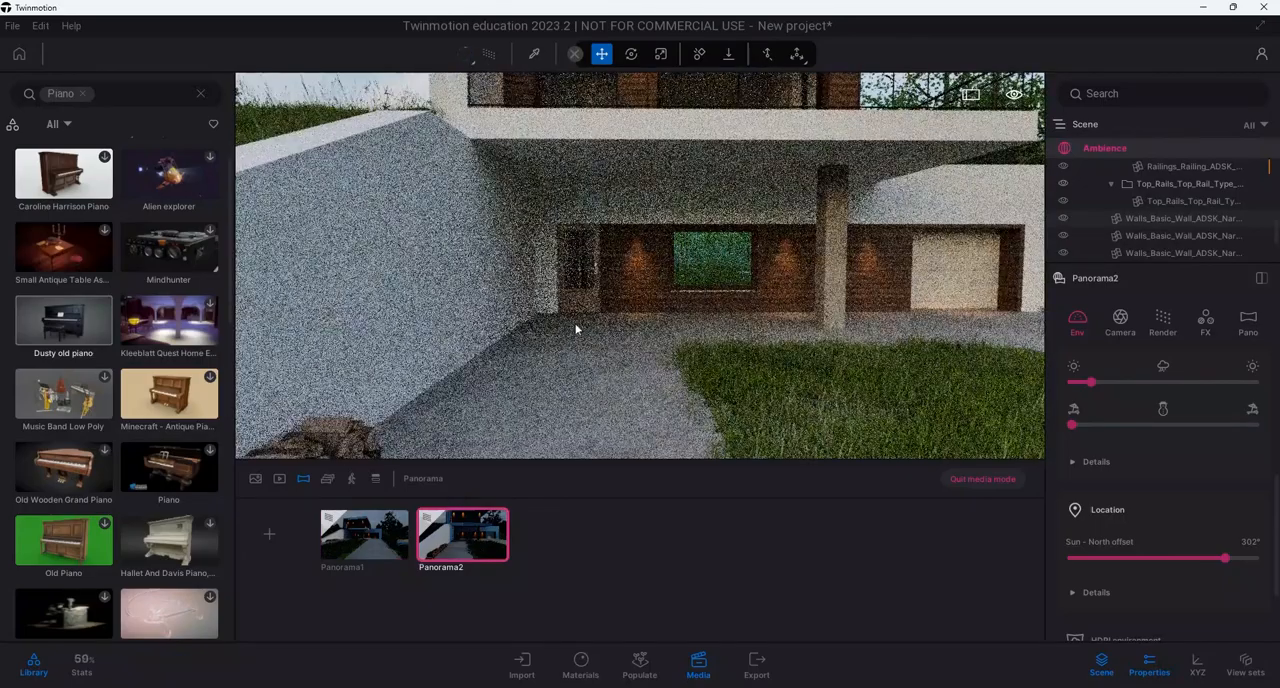
pyautogui.scroll(2, 575, 338)
pyautogui.scroll(4, 572, 343)
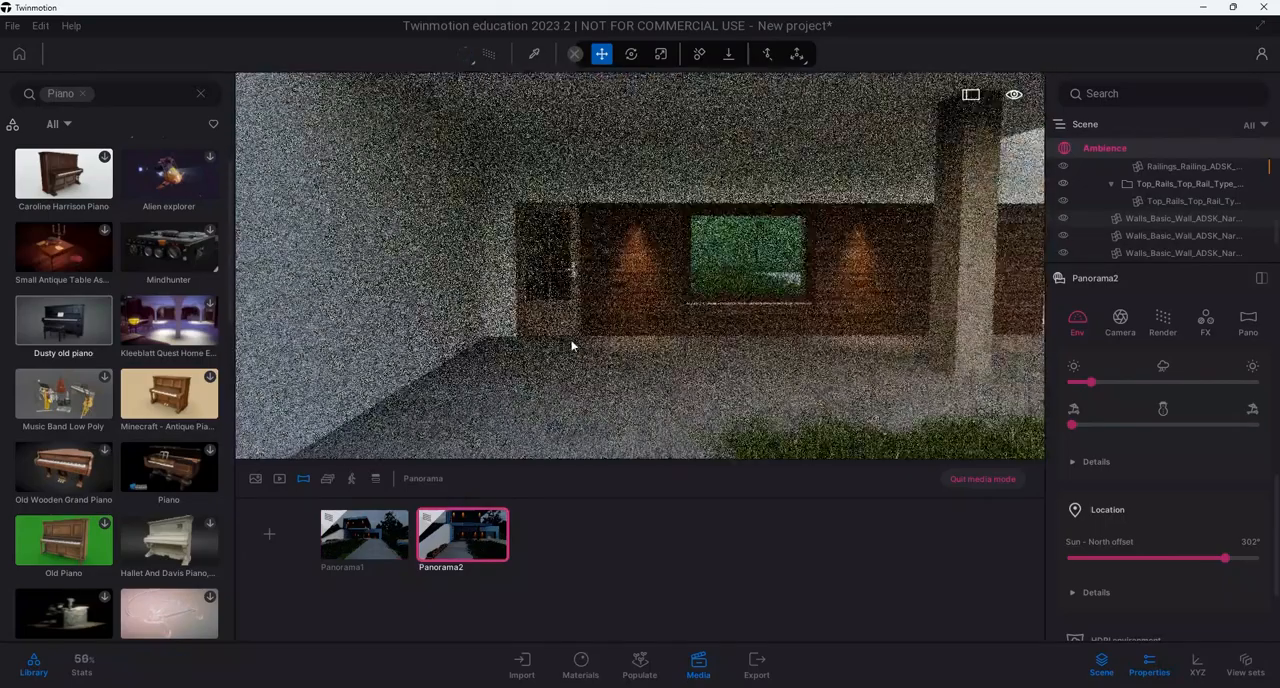
pyautogui.scroll(2, 559, 350)
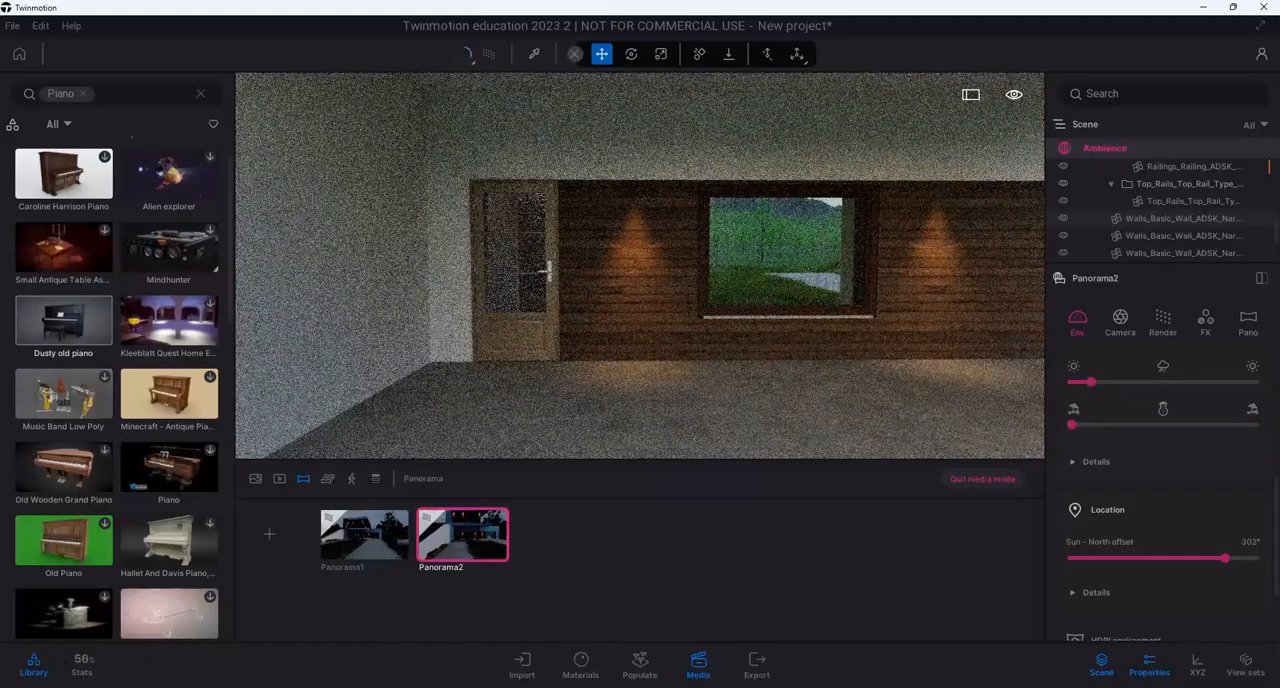
pyautogui.scroll(-2, 540, 330)
pyautogui.moveTo(552, 335); pyautogui.dragTo(536, 337, button='right')
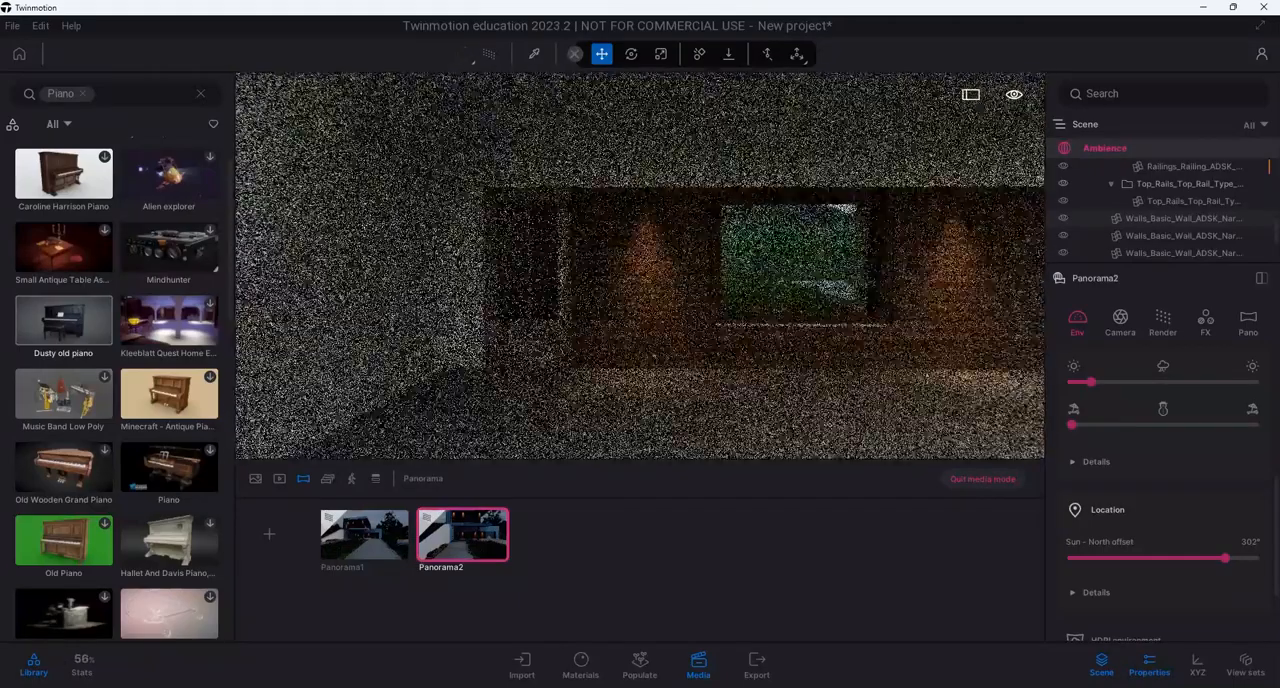
pyautogui.click(268, 538)
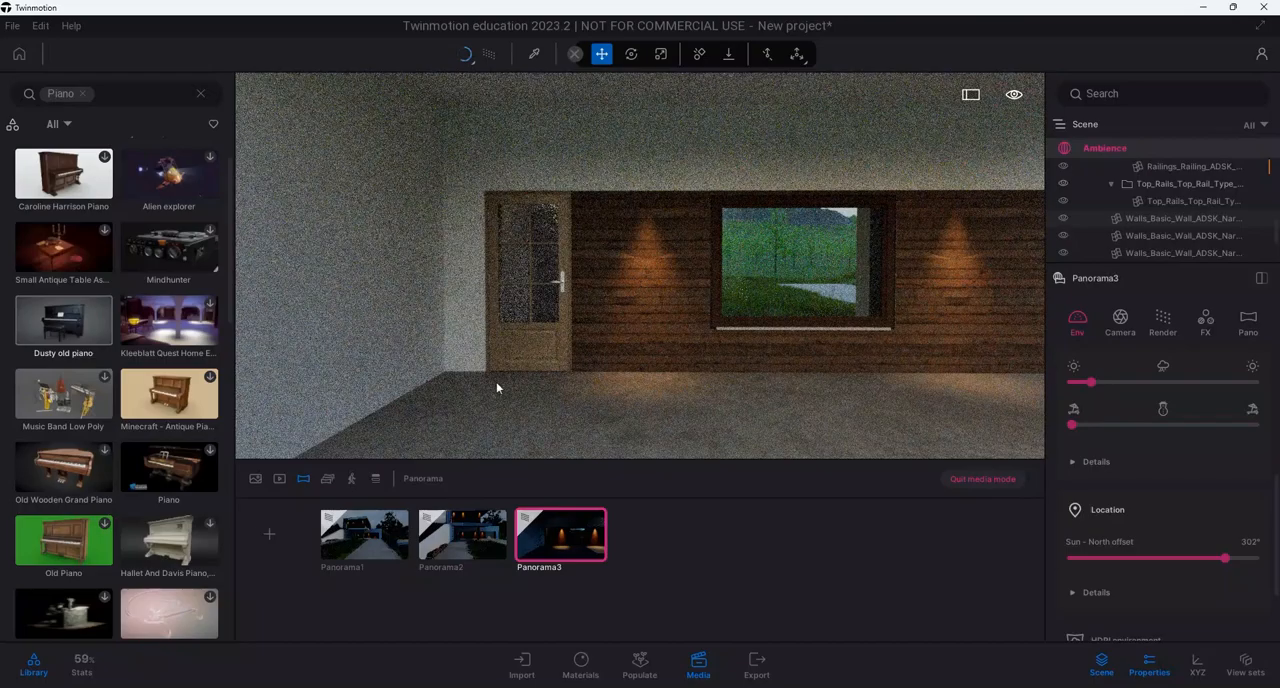
# Set the front door's behaviour to Open and refresh the saved Panorama3
pyautogui.moveTo(497, 388)
pyautogui.mouseDown(button='right')
pyautogui.moveTo(522, 387)
pyautogui.moveTo(523, 350)
pyautogui.mouseUp(button='right')
pyautogui.moveTo(640, 265); pyautogui.dragTo(474, 369, button='right')
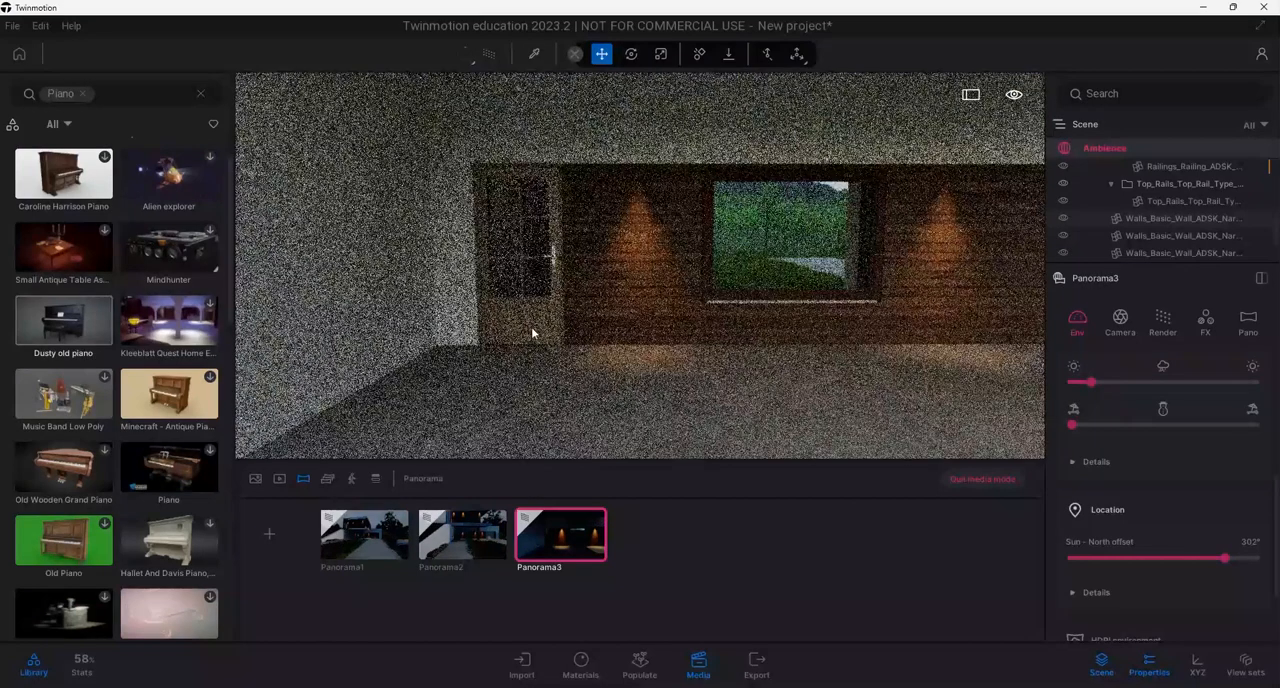
pyautogui.click(531, 327)
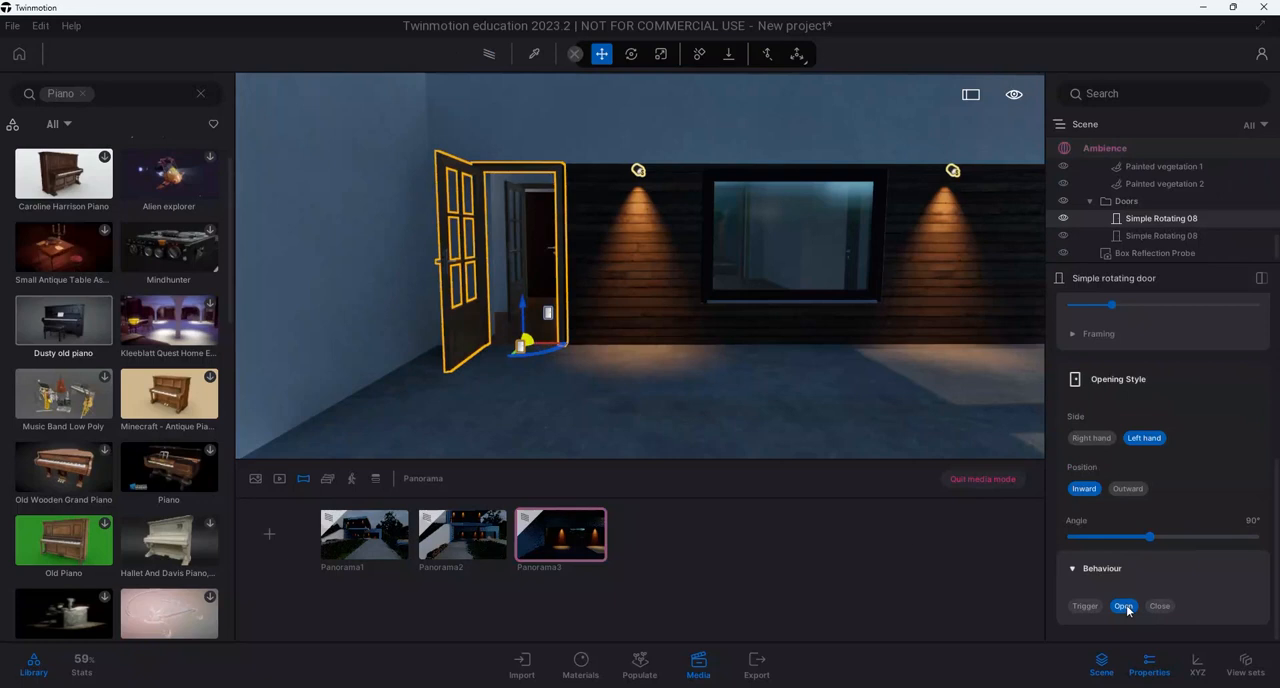
pyautogui.click(555, 555)
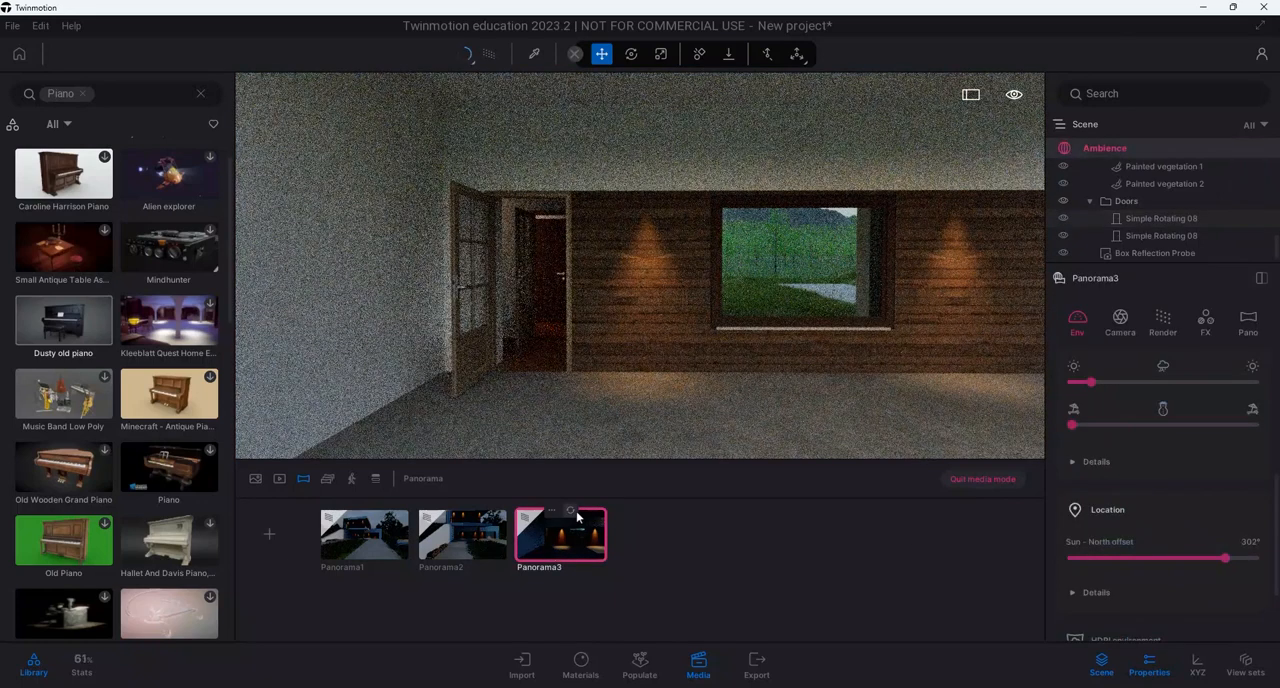
pyautogui.click(575, 513)
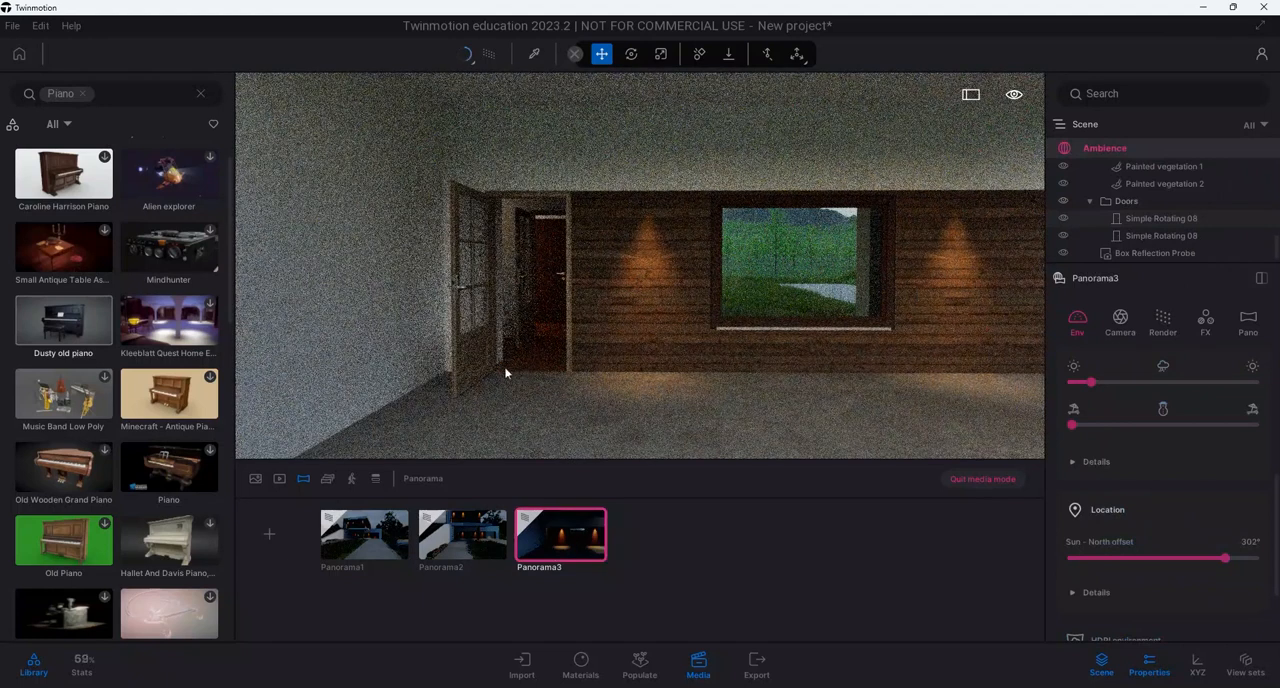
# Create a fourth panorama from inside the entrance hallway, looking through the doorway into the living room
pyautogui.moveTo(508, 371); pyautogui.dragTo(523, 303, button='right')
pyautogui.scroll(5, 524, 306)
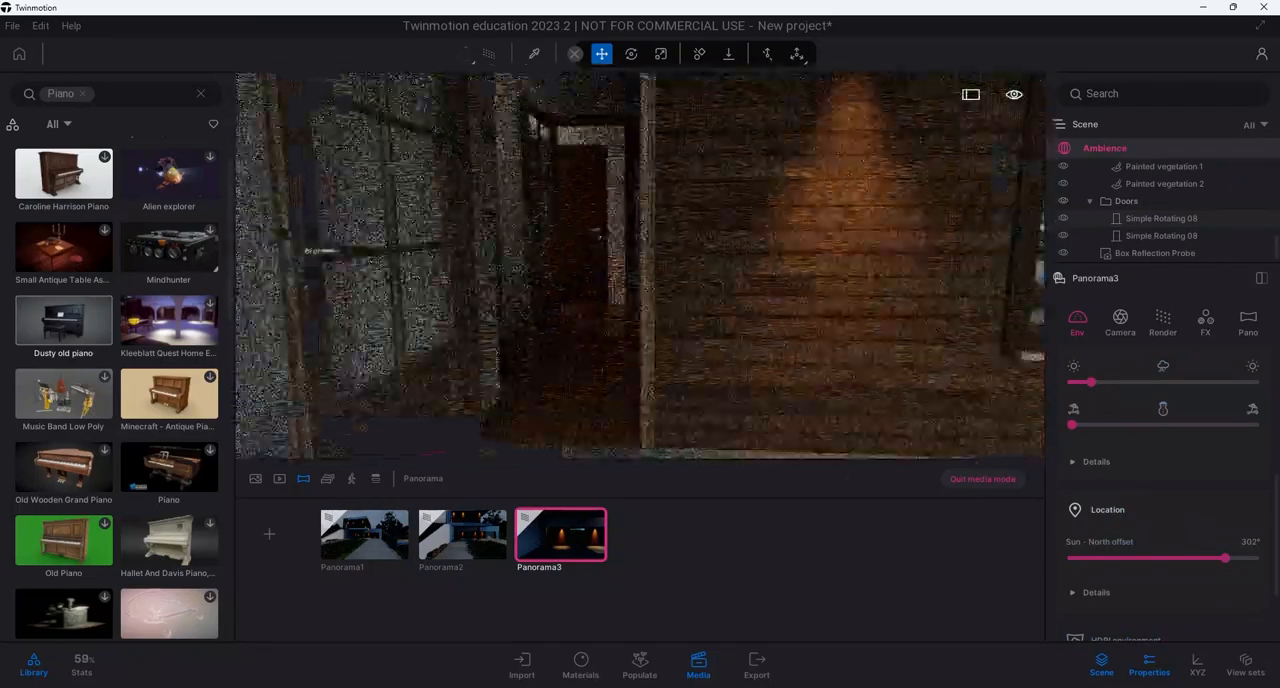
pyautogui.scroll(4, 532, 330)
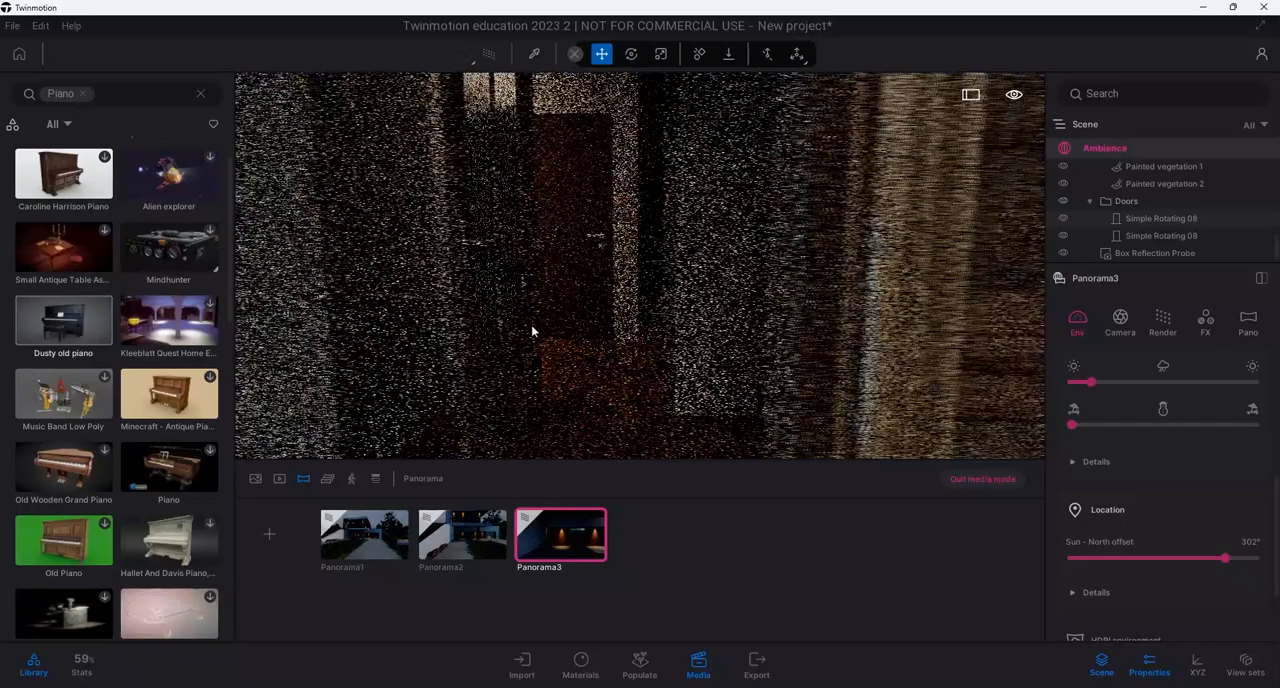
pyautogui.moveTo(532, 331); pyautogui.dragTo(505, 345, button='right')
pyautogui.scroll(2, 541, 326)
pyautogui.scroll(2, 534, 334)
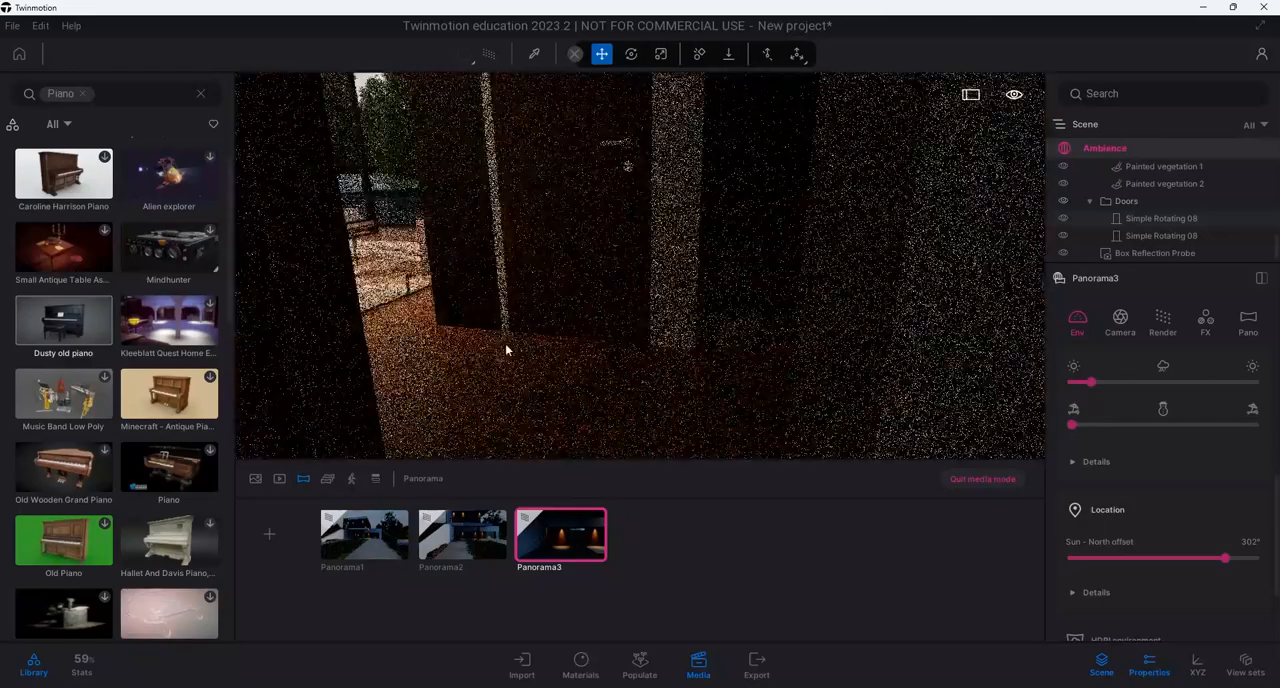
pyautogui.scroll(2, 576, 314)
pyautogui.scroll(2, 576, 314)
pyautogui.moveTo(576, 314)
pyautogui.mouseDown(button='right')
pyautogui.moveTo(573, 352)
pyautogui.moveTo(576, 308)
pyautogui.mouseUp(button='right')
pyautogui.scroll(-2, 574, 337)
pyautogui.moveTo(576, 308); pyautogui.dragTo(581, 303, button='middle')
pyautogui.moveTo(581, 303); pyautogui.dragTo(852, 275, button='right')
pyautogui.moveTo(783, 227); pyautogui.dragTo(578, 262, button='right')
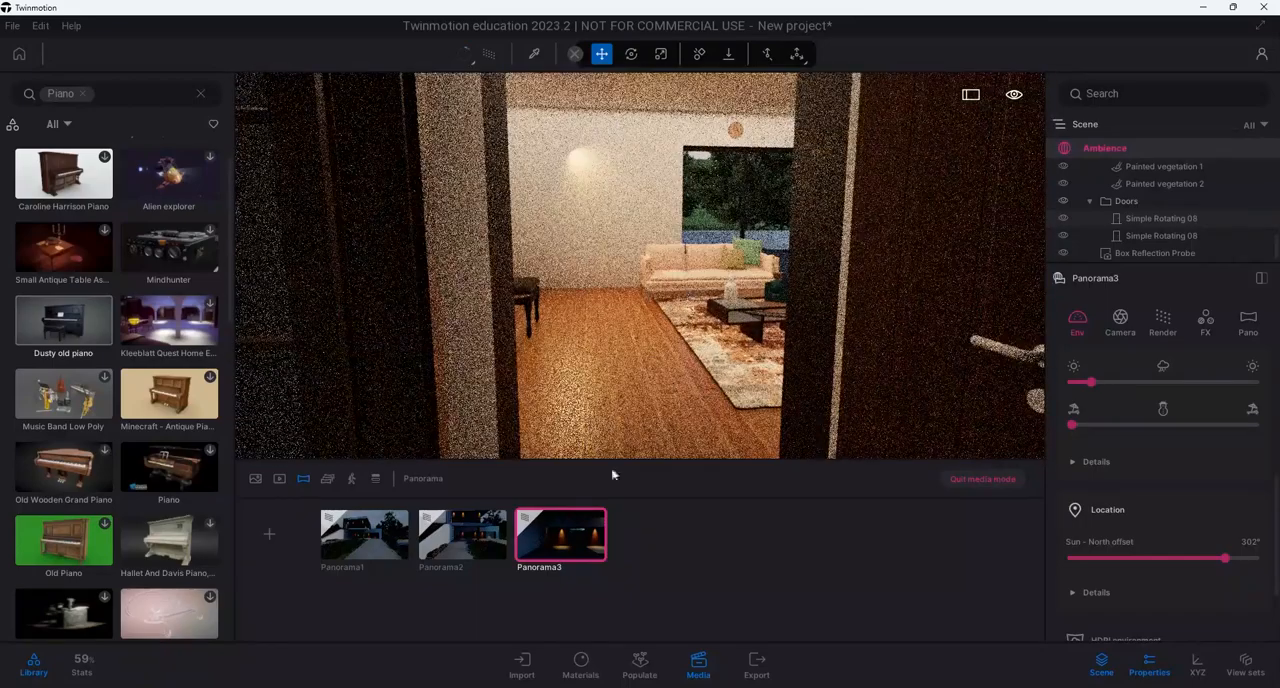
pyautogui.click(269, 535)
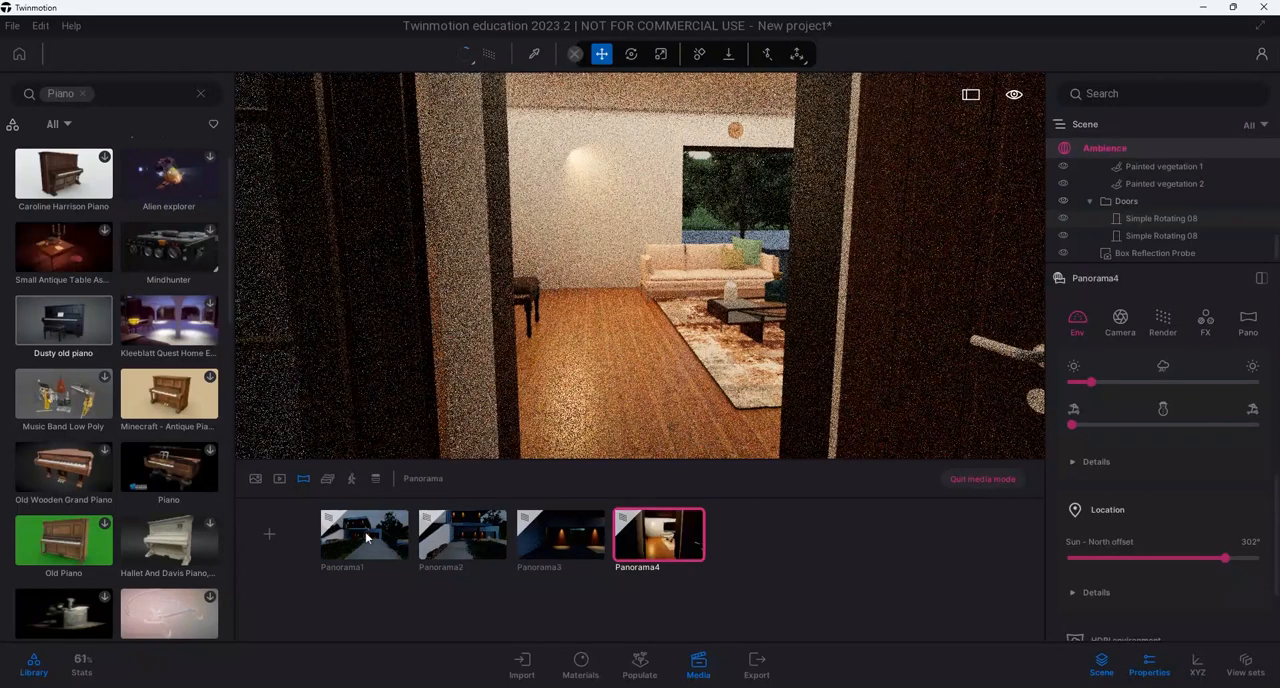
# Review the four saved panorama viewpoints in order, from Panorama1 to Panorama4
pyautogui.click(367, 537)
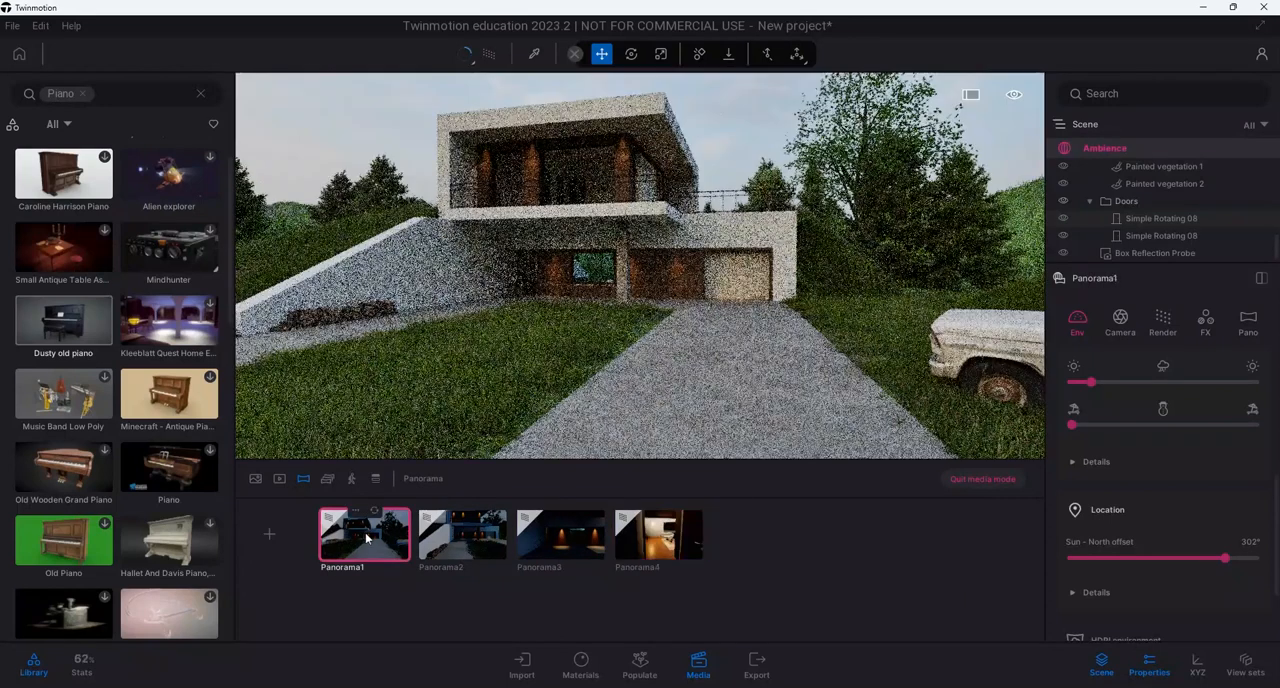
pyautogui.click(465, 545)
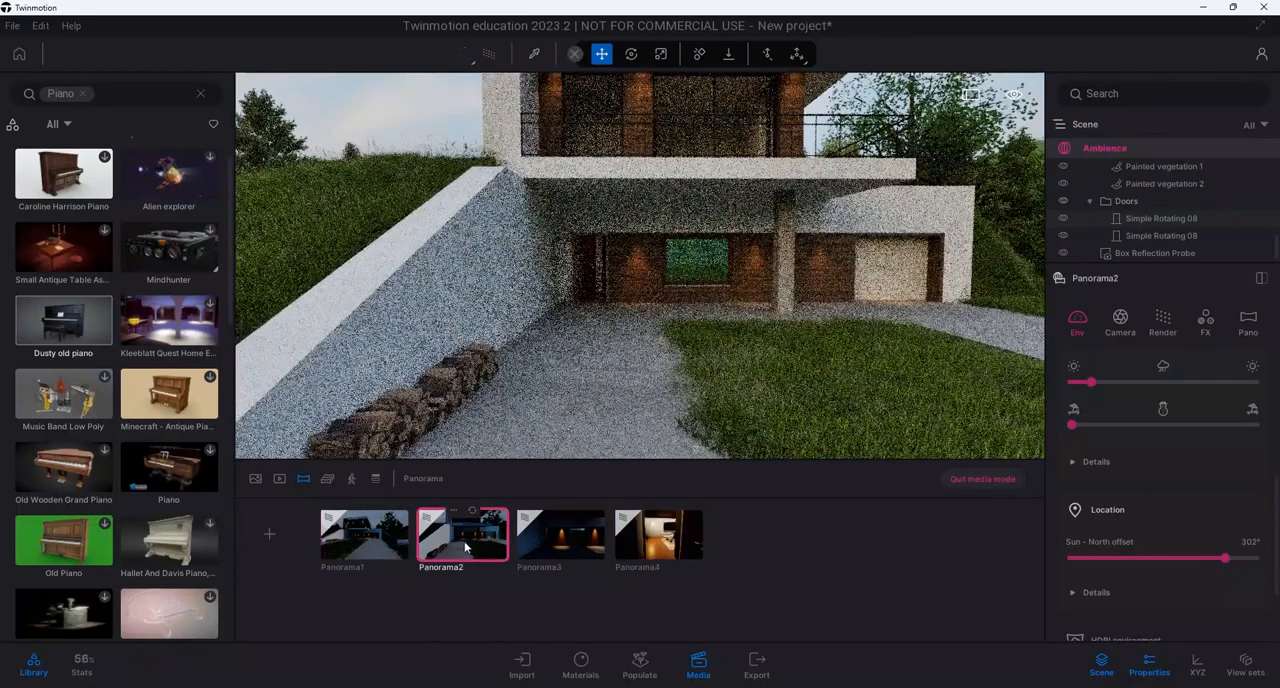
pyautogui.click(551, 560)
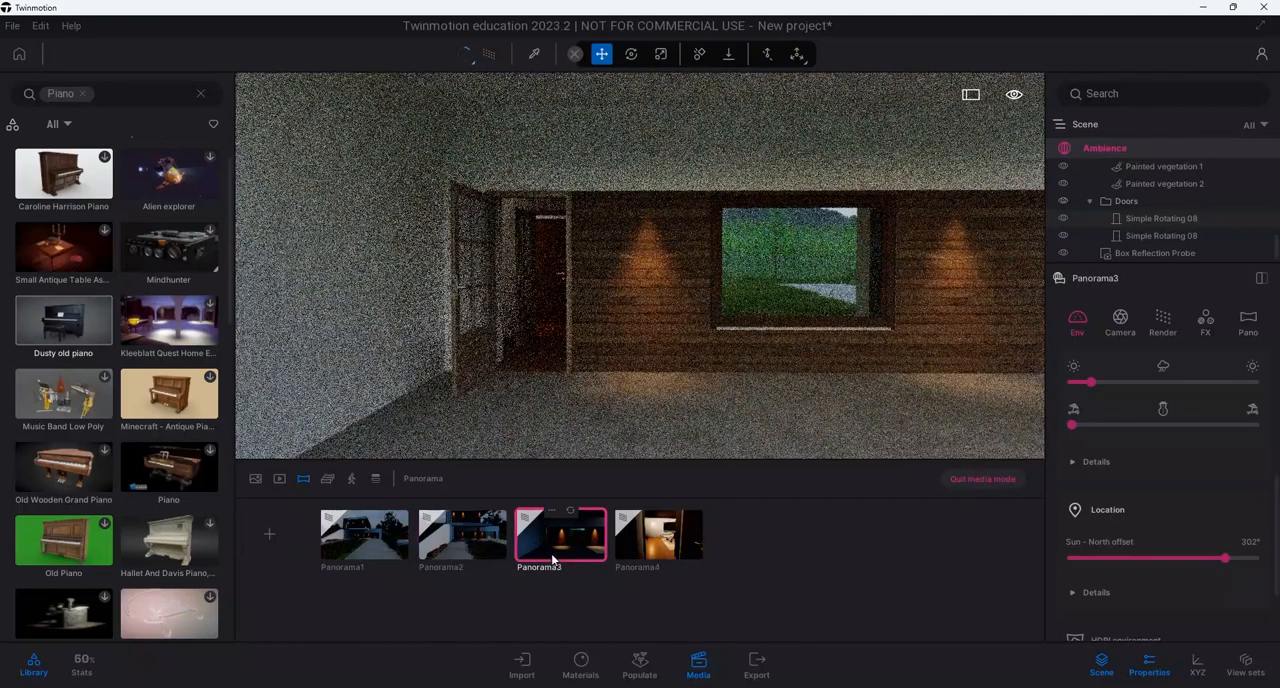
pyautogui.click(663, 557)
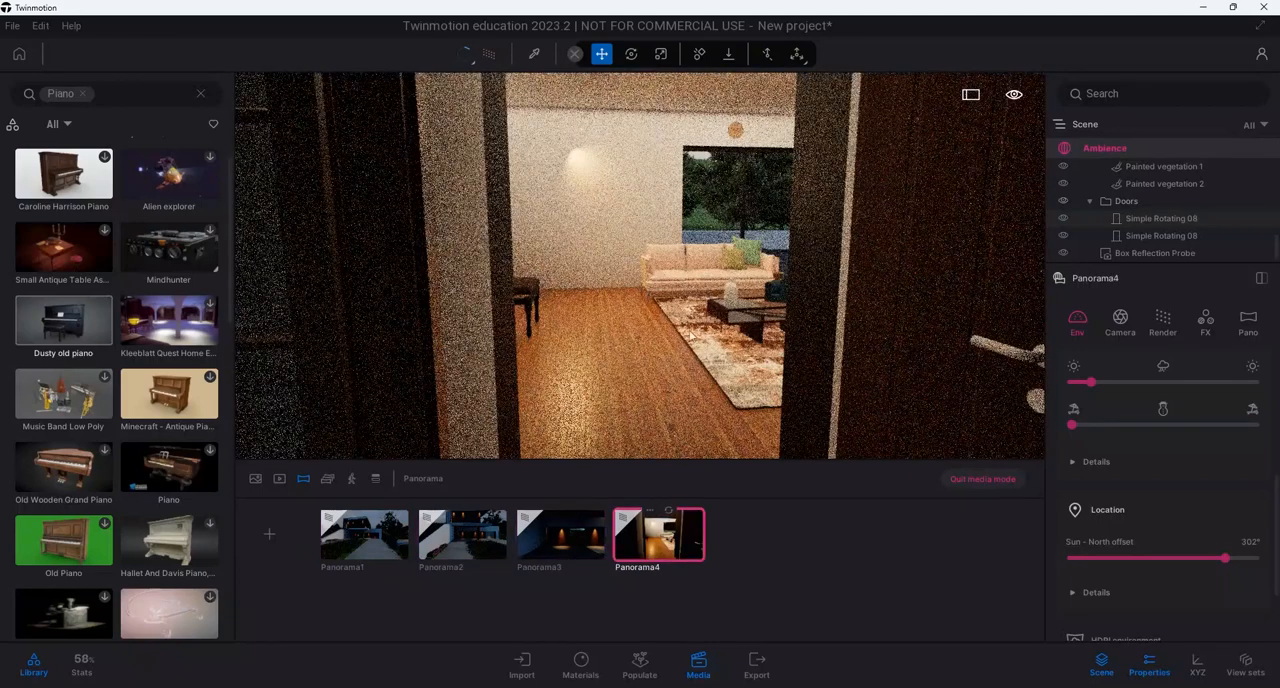
# Place an area light from the light library on the wooden floor of the dark entrance hallway
pyautogui.moveTo(660, 280); pyautogui.dragTo(300, 280, button='right')
pyautogui.moveTo(920, 306)
pyautogui.mouseDown(button='right')
pyautogui.moveTo(490, 306)
pyautogui.moveTo(580, 306)
pyautogui.moveTo(697, 277)
pyautogui.moveTo(639, 281)
pyautogui.mouseUp(button='right')
pyautogui.moveTo(450, 385); pyautogui.dragTo(669, 232, button='right')
pyautogui.scroll(-3, 571, 396)
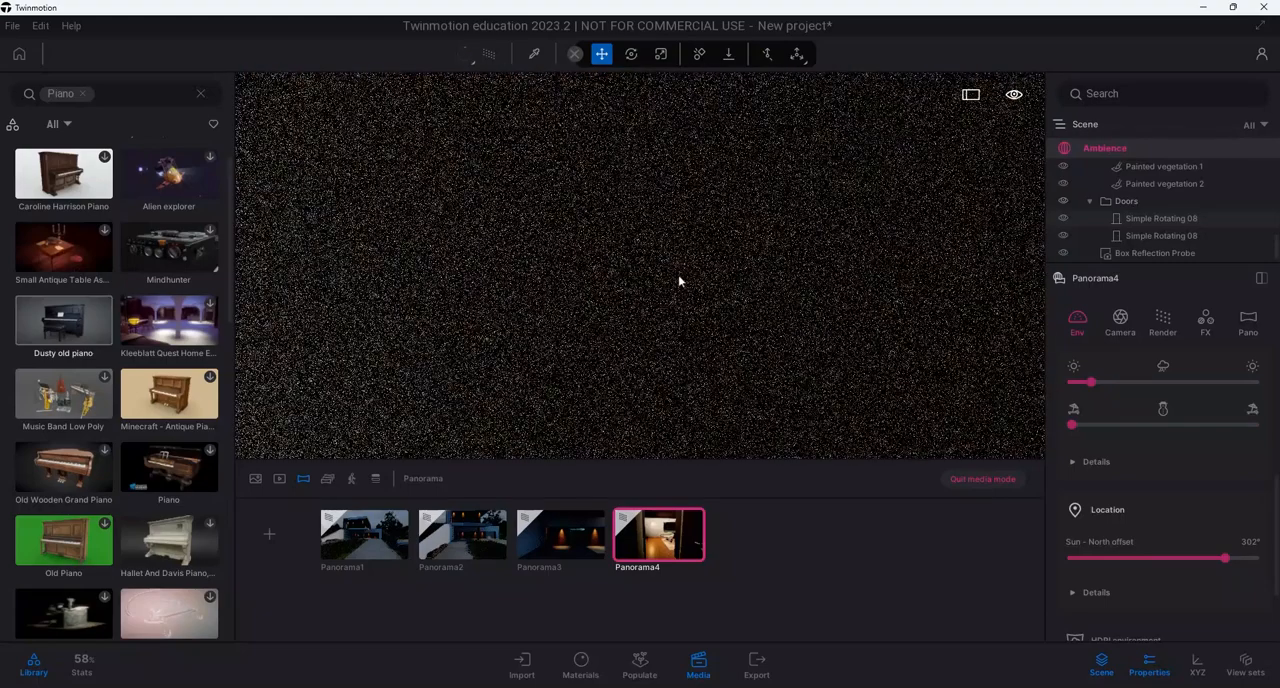
pyautogui.moveTo(680, 280); pyautogui.dragTo(641, 258, button='right')
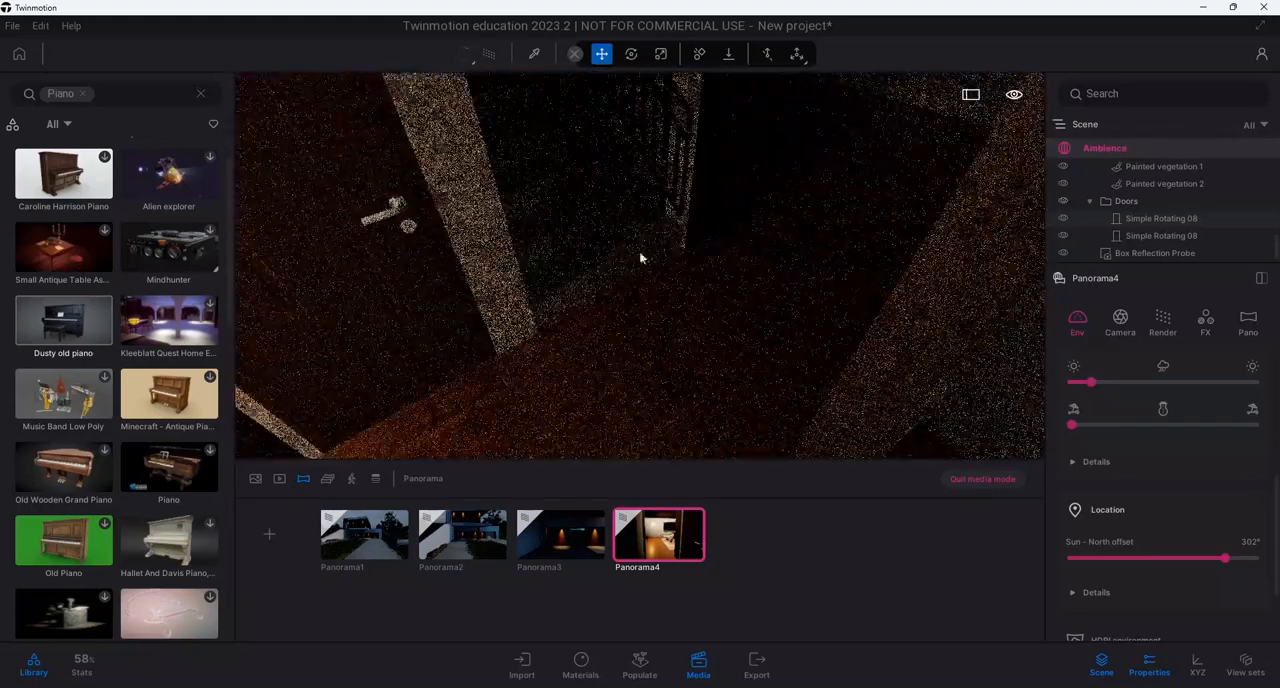
pyautogui.click(201, 94)
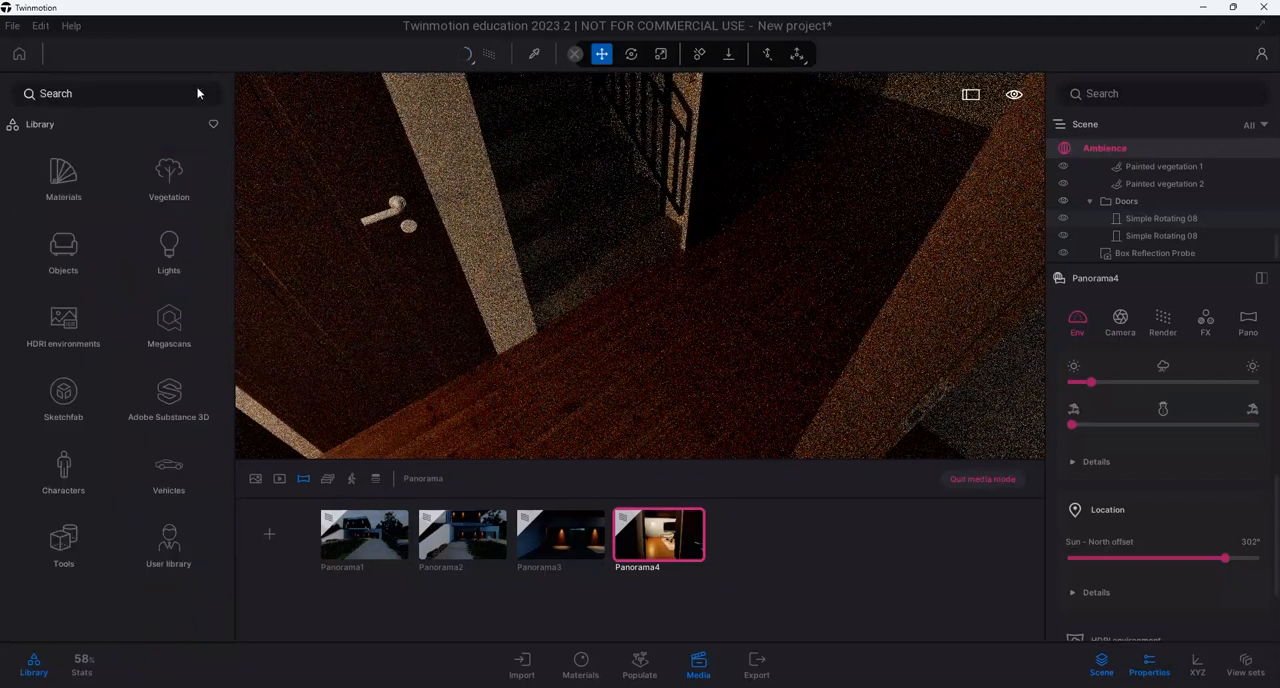
pyautogui.click(169, 239)
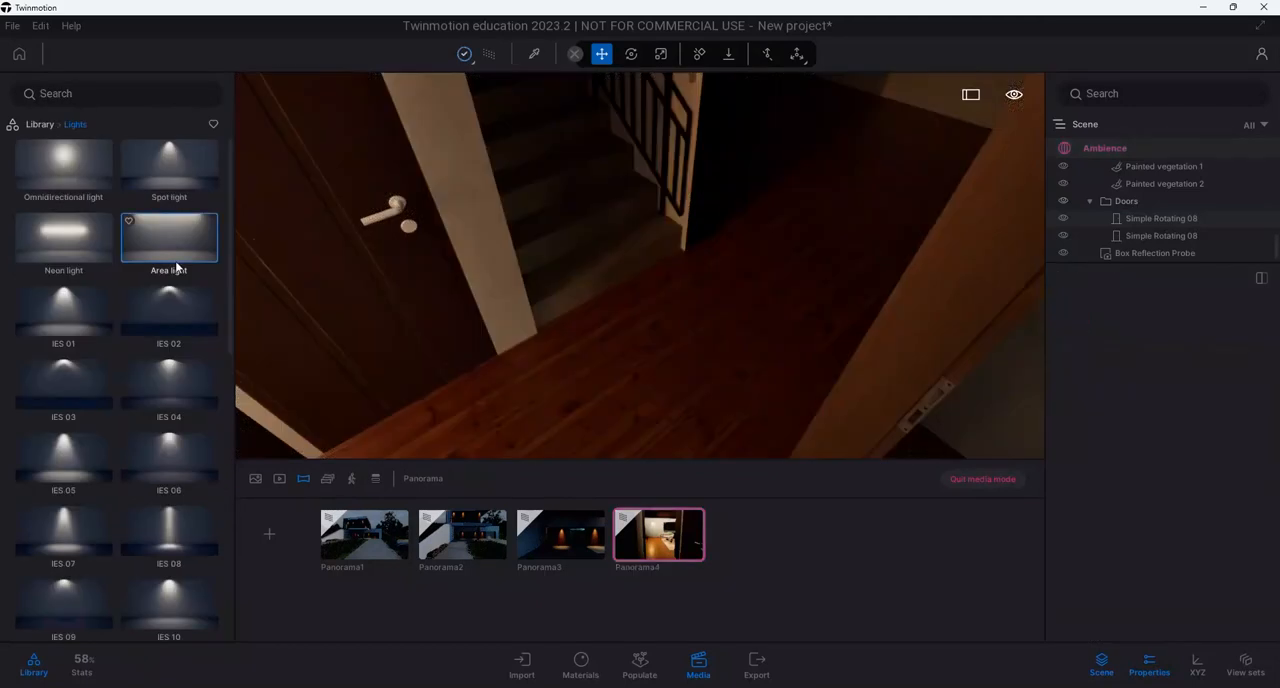
pyautogui.moveTo(491, 303); pyautogui.dragTo(615, 372)
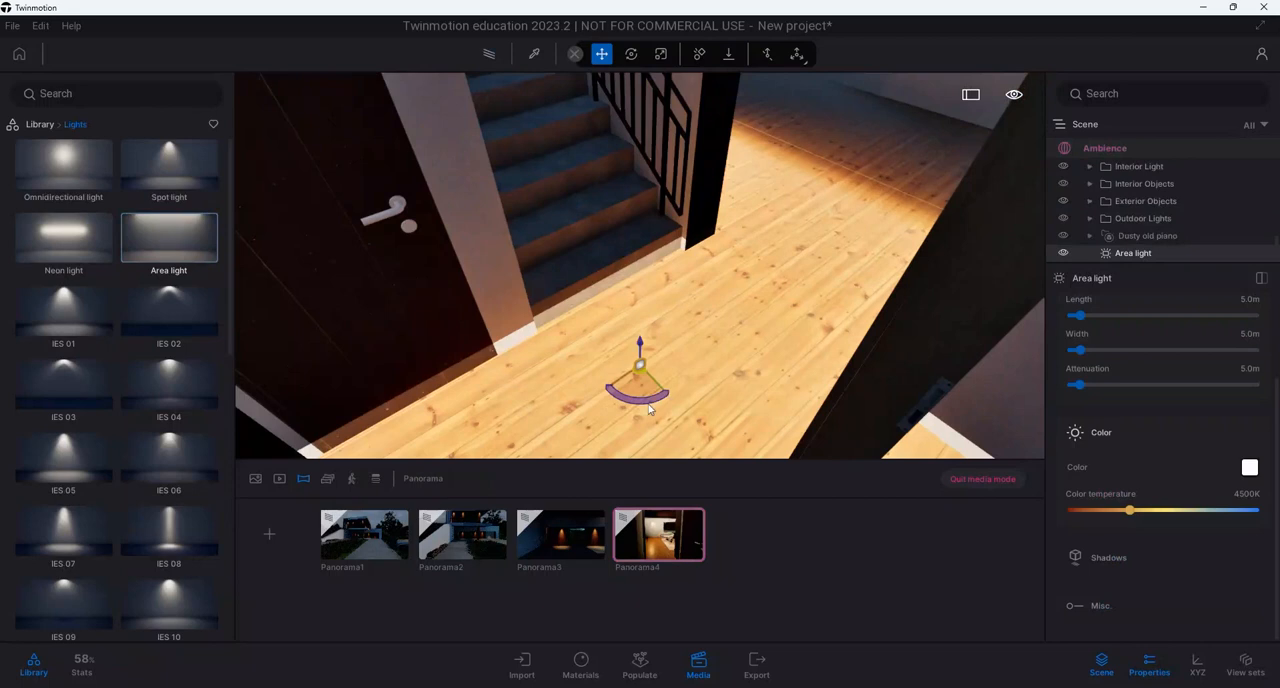
# Raise the area light high above the entrance hallway beside the stairs and return to the Panorama4 viewpoint
pyautogui.moveTo(648, 409); pyautogui.dragTo(642, 292, button='right')
pyautogui.moveTo(531, 392); pyautogui.dragTo(541, 385, button='right')
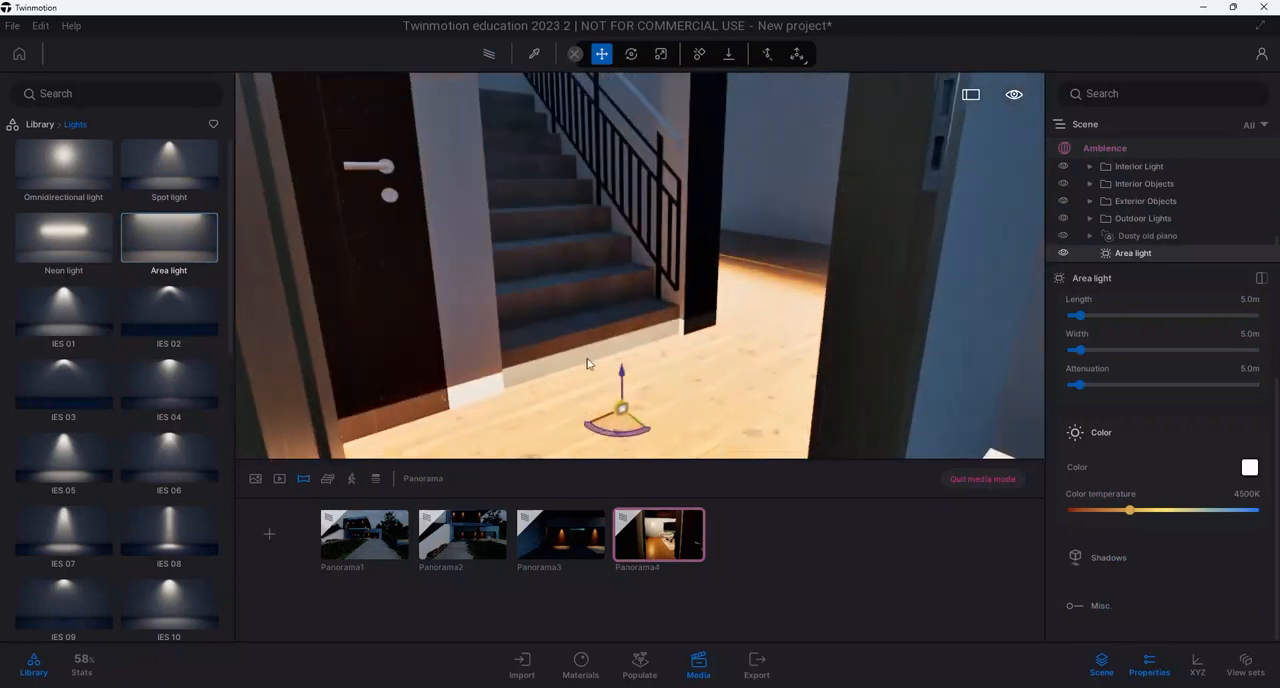
pyautogui.moveTo(644, 280); pyautogui.dragTo(651, 80)
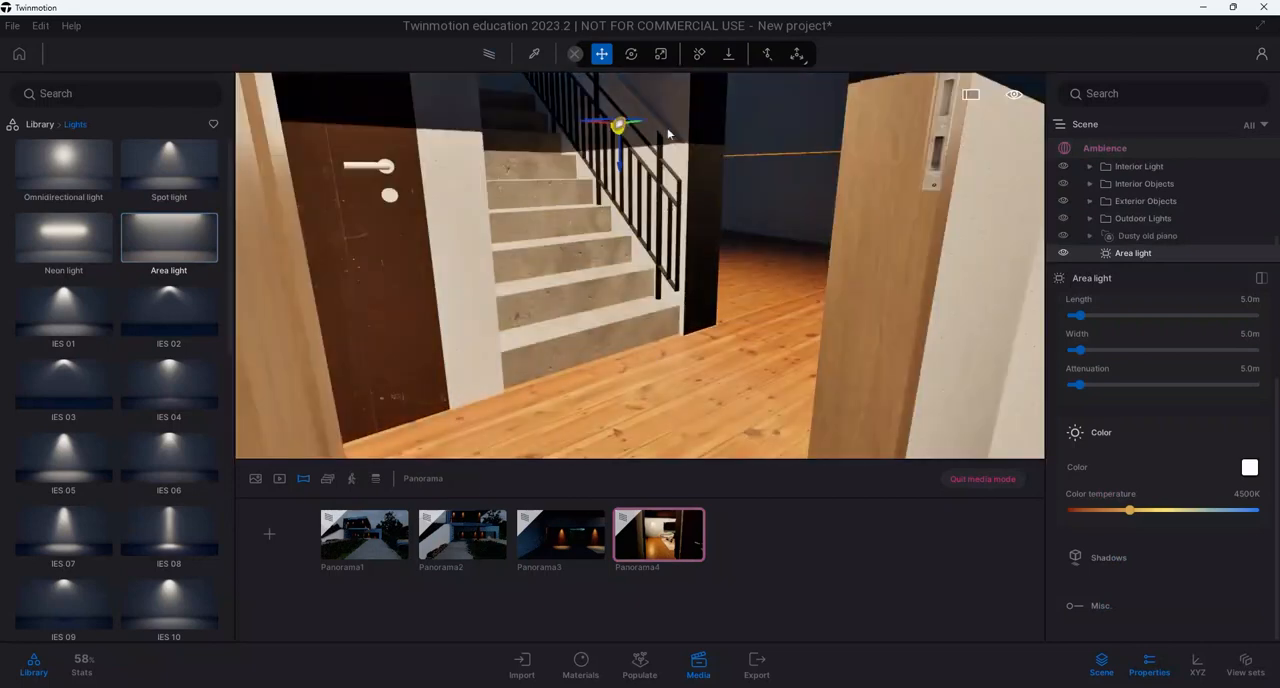
pyautogui.moveTo(664, 161); pyautogui.dragTo(567, 339, button='right')
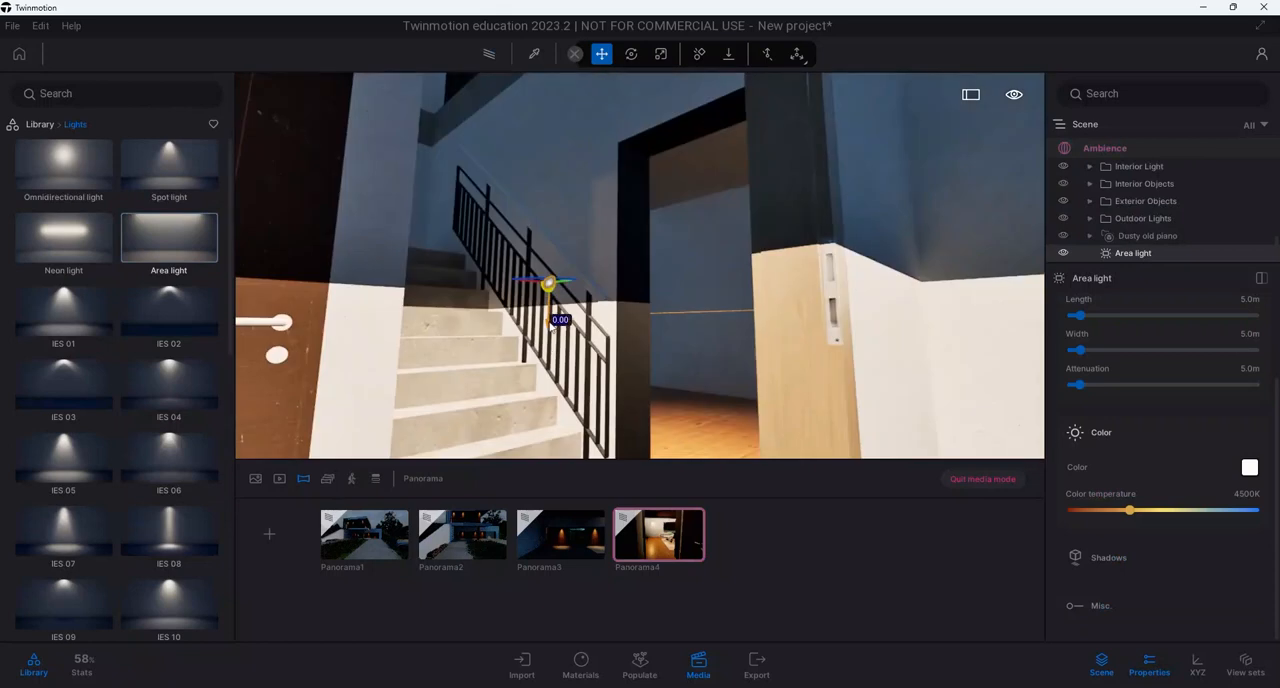
pyautogui.moveTo(553, 322); pyautogui.dragTo(557, 120)
pyautogui.moveTo(561, 84); pyautogui.dragTo(550, 445, button='right')
pyautogui.scroll(-5, 563, 430)
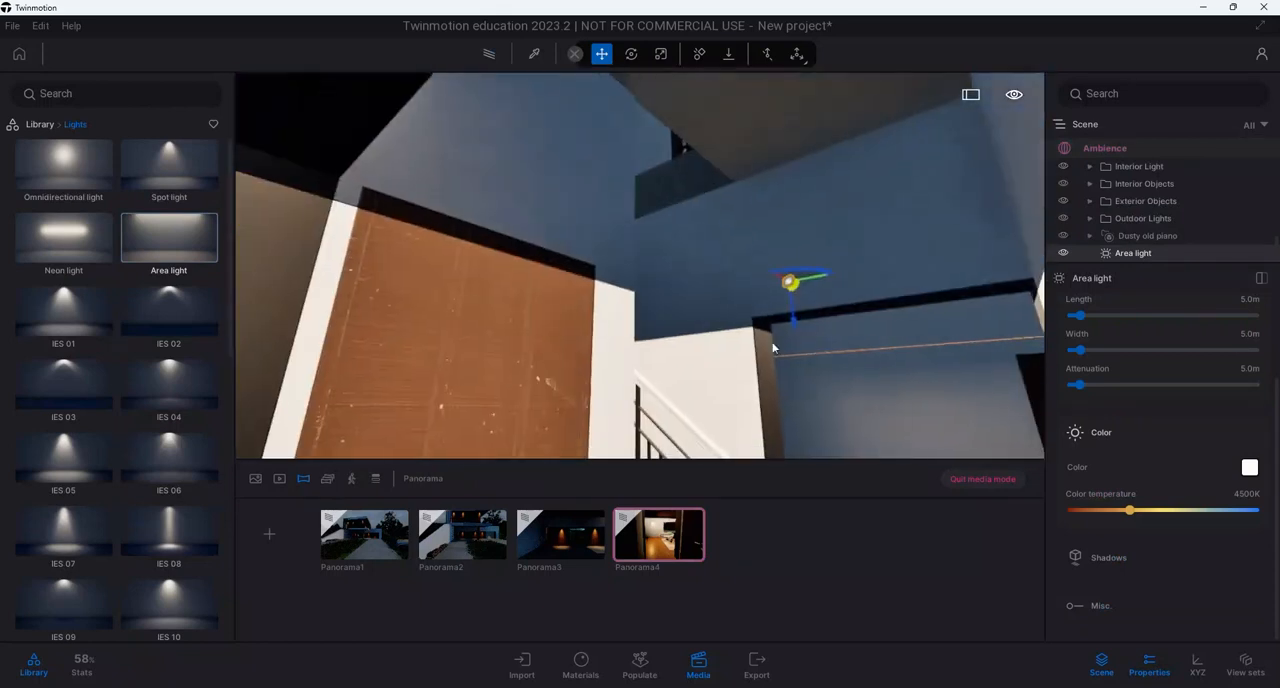
pyautogui.moveTo(793, 323); pyautogui.dragTo(759, 124)
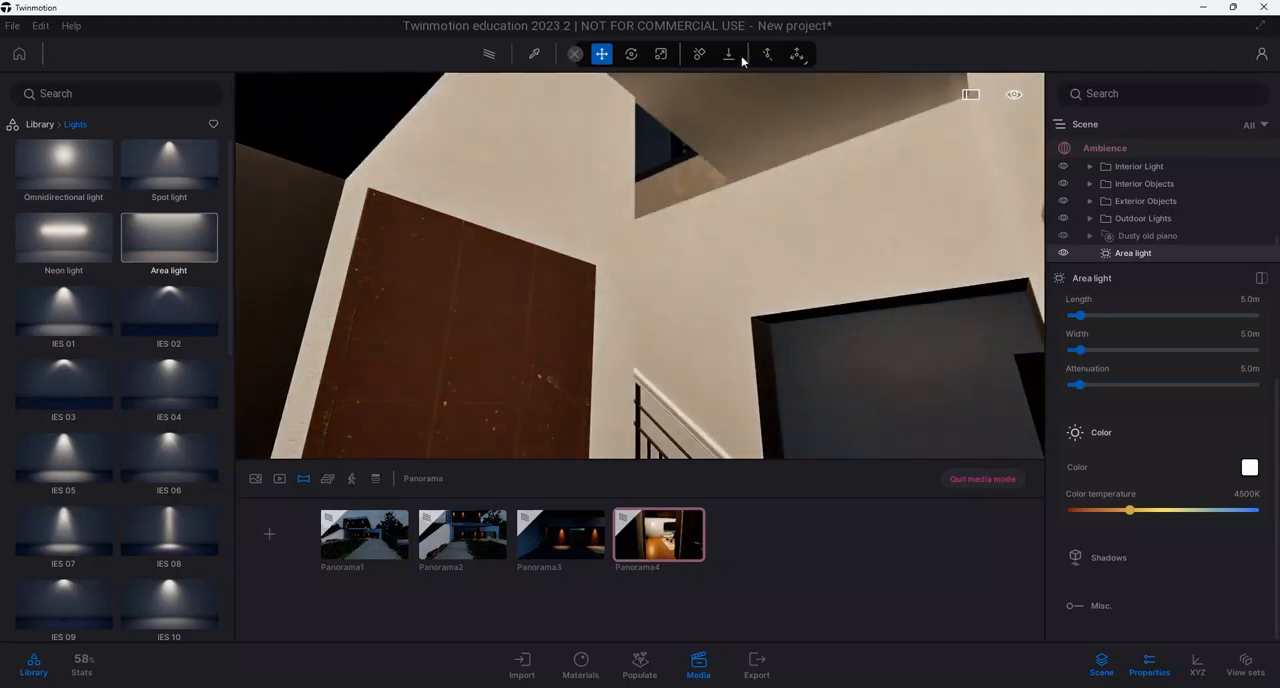
pyautogui.moveTo(734, 124); pyautogui.dragTo(676, 566, button='right')
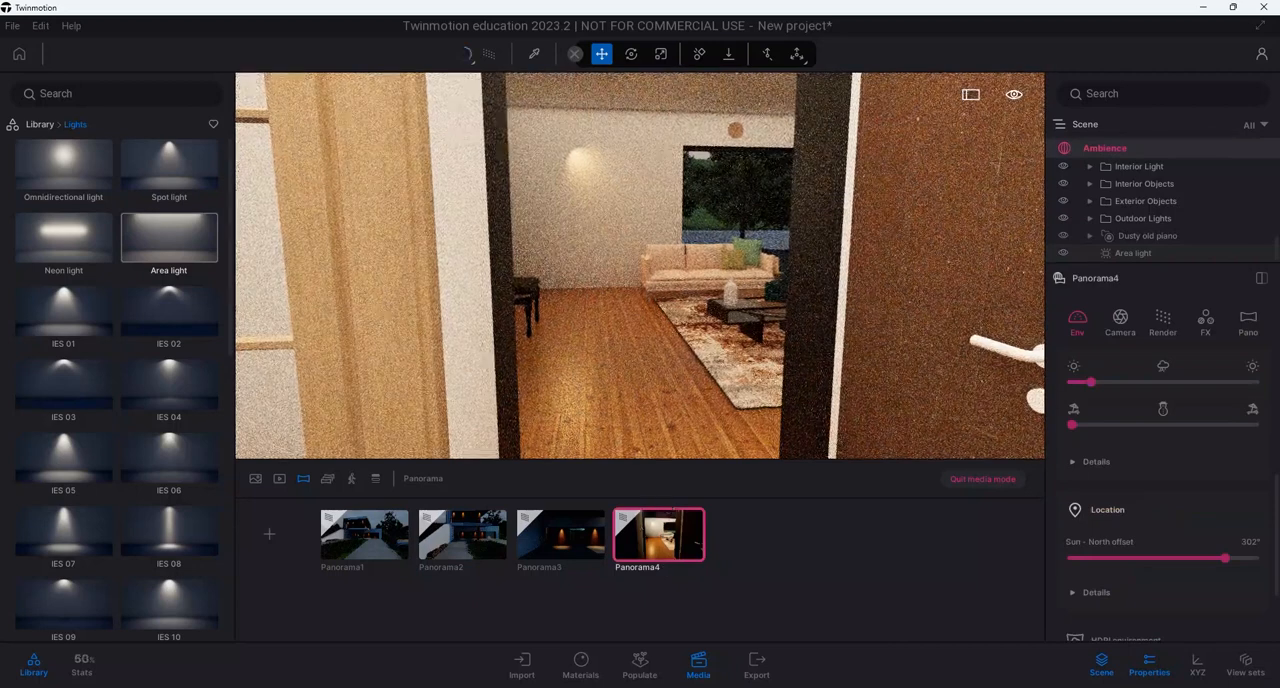
# Reframe Panorama4 in the hallway with the living room, inner door and stairs in view, and refresh its saved viewpoint
pyautogui.moveTo(640, 266); pyautogui.dragTo(920, 254, button='right')
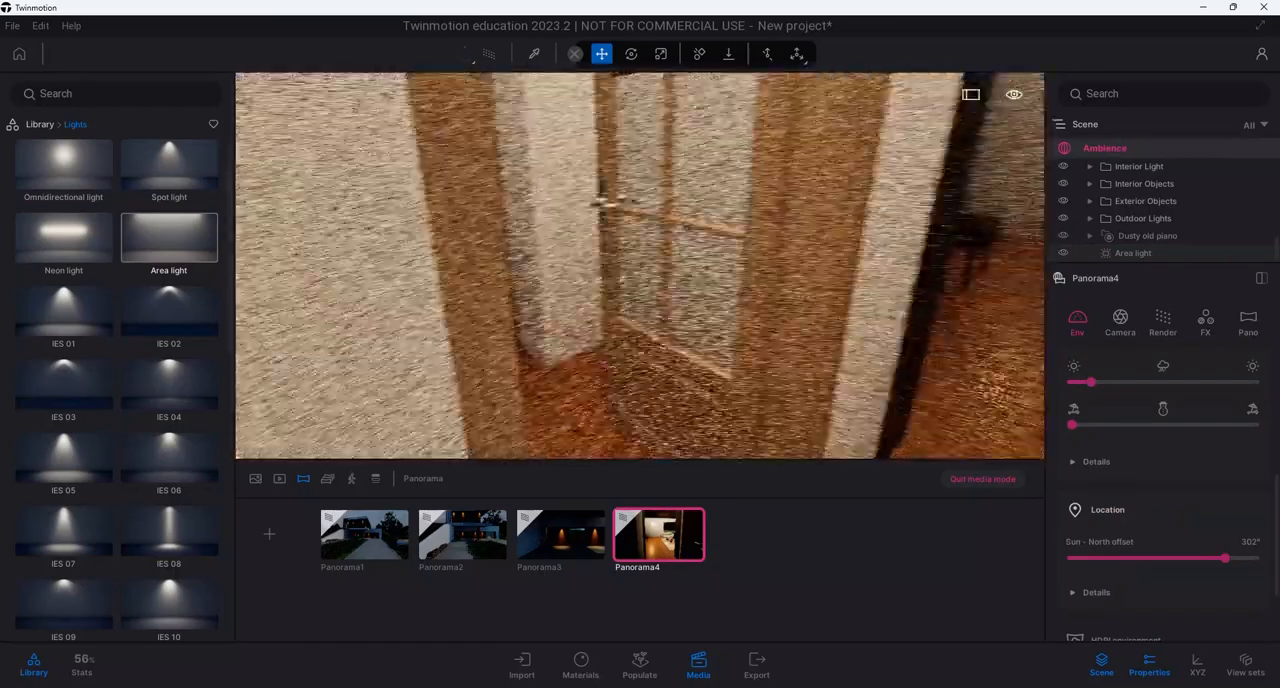
pyautogui.moveTo(375, 307); pyautogui.dragTo(472, 302, button='right')
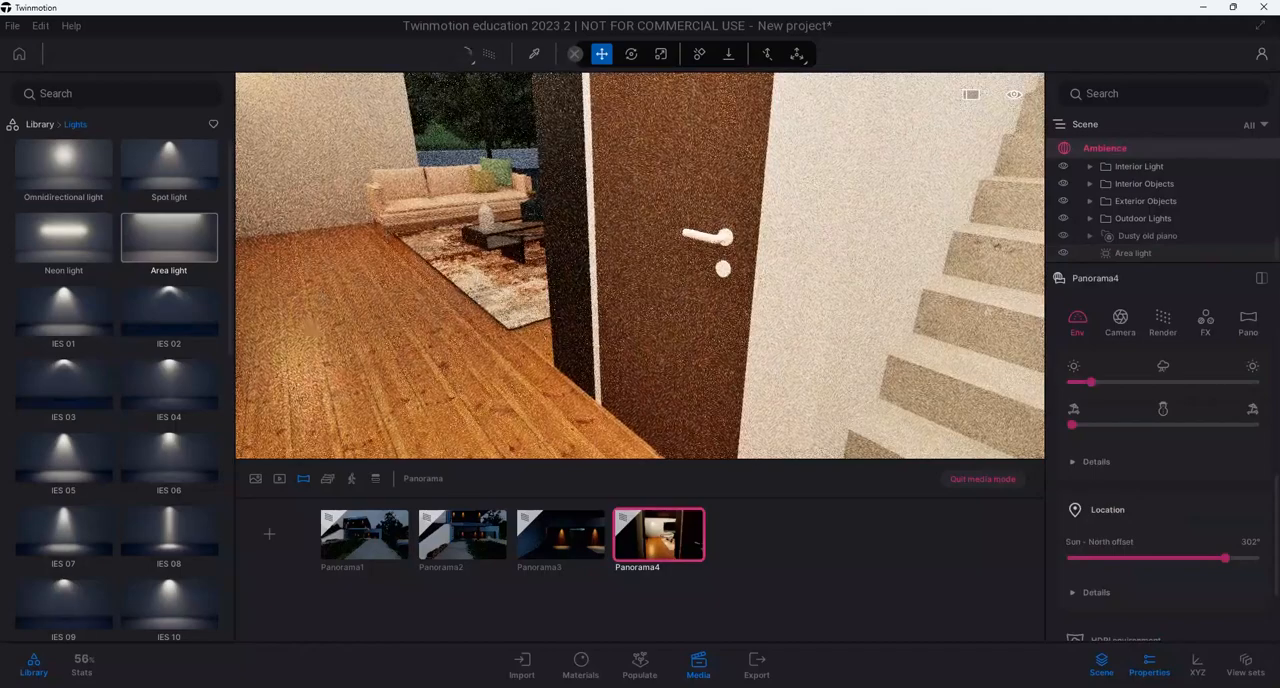
pyautogui.moveTo(640, 266); pyautogui.dragTo(725, 400, button='middle')
pyautogui.moveTo(640, 266); pyautogui.dragTo(390, 245, button='right')
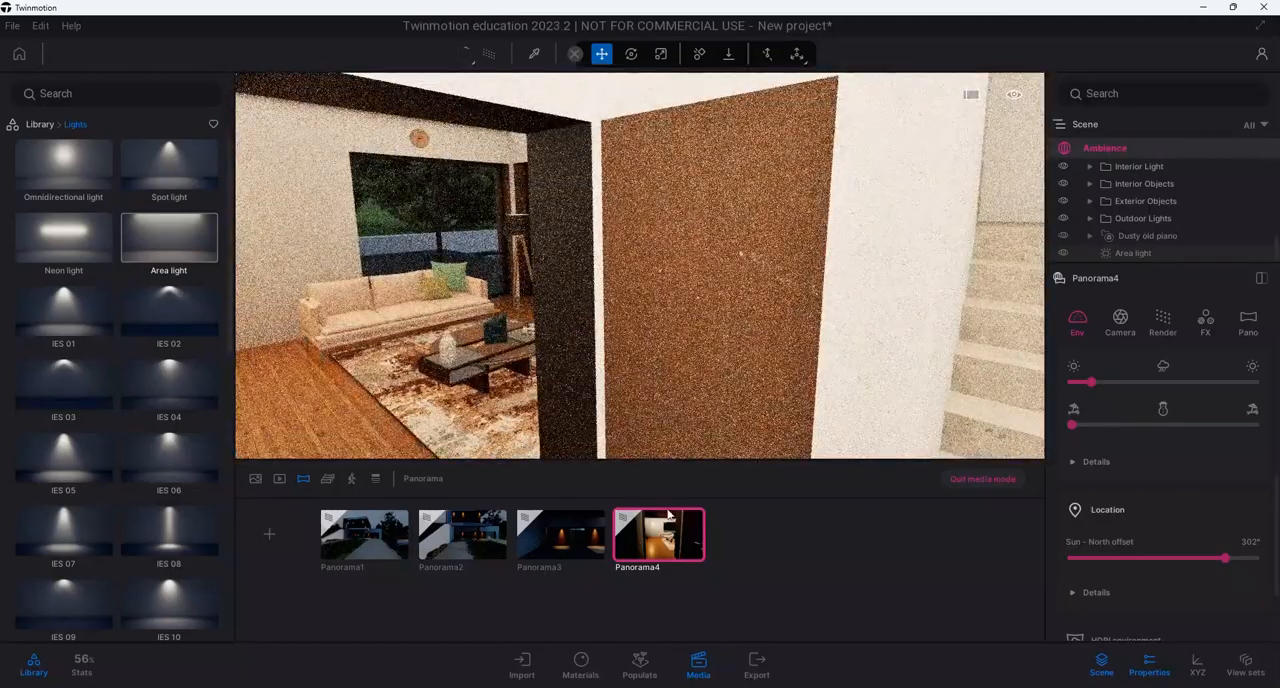
pyautogui.click(670, 512)
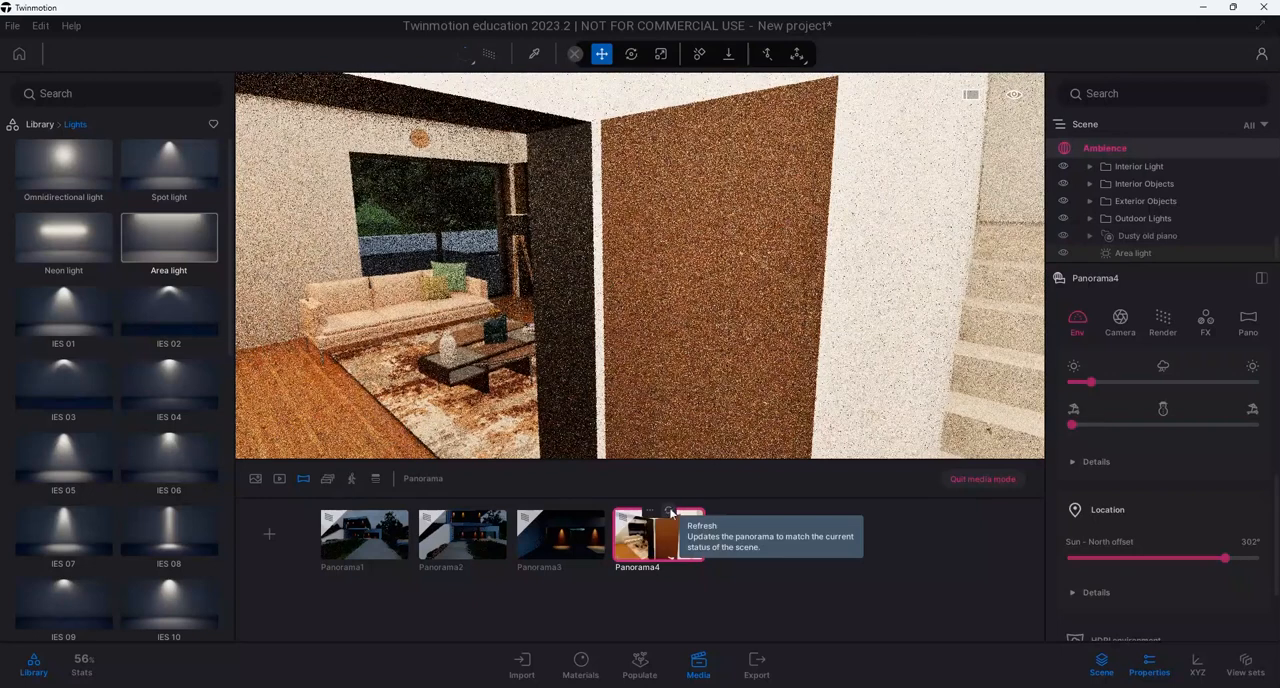
# Create a fifth panorama from the living room viewpoint saved in Image2
pyautogui.click(256, 484)
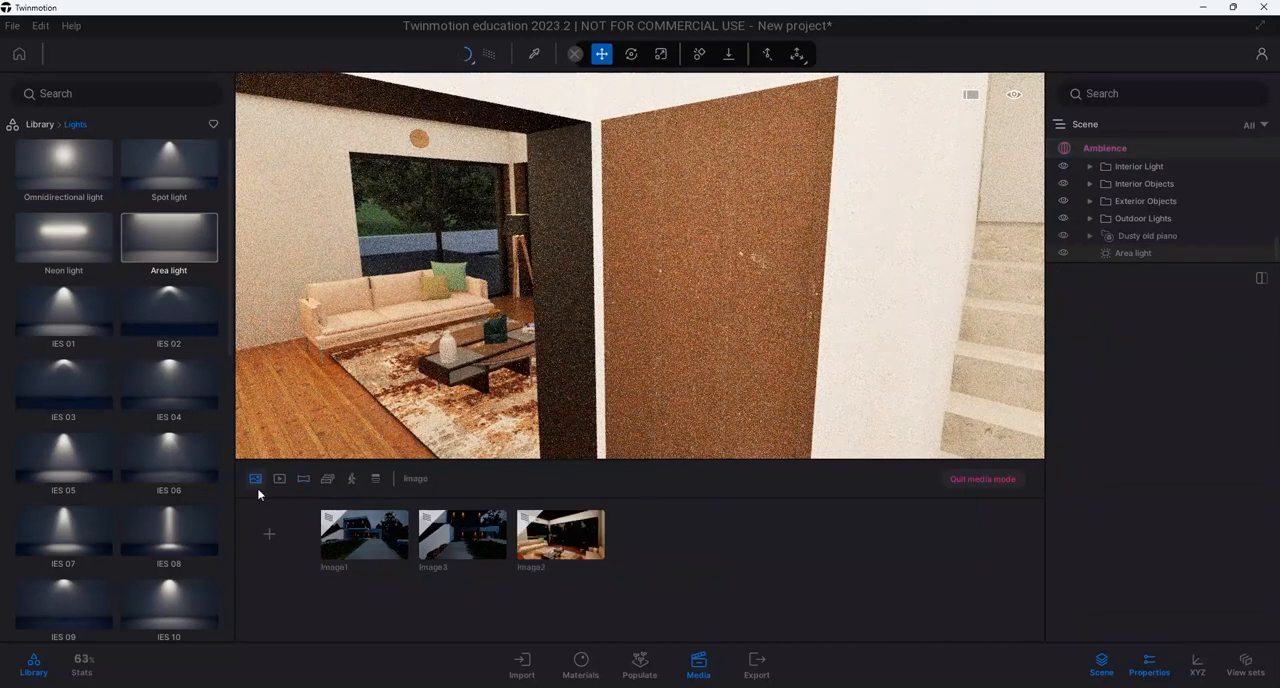
pyautogui.click(555, 545)
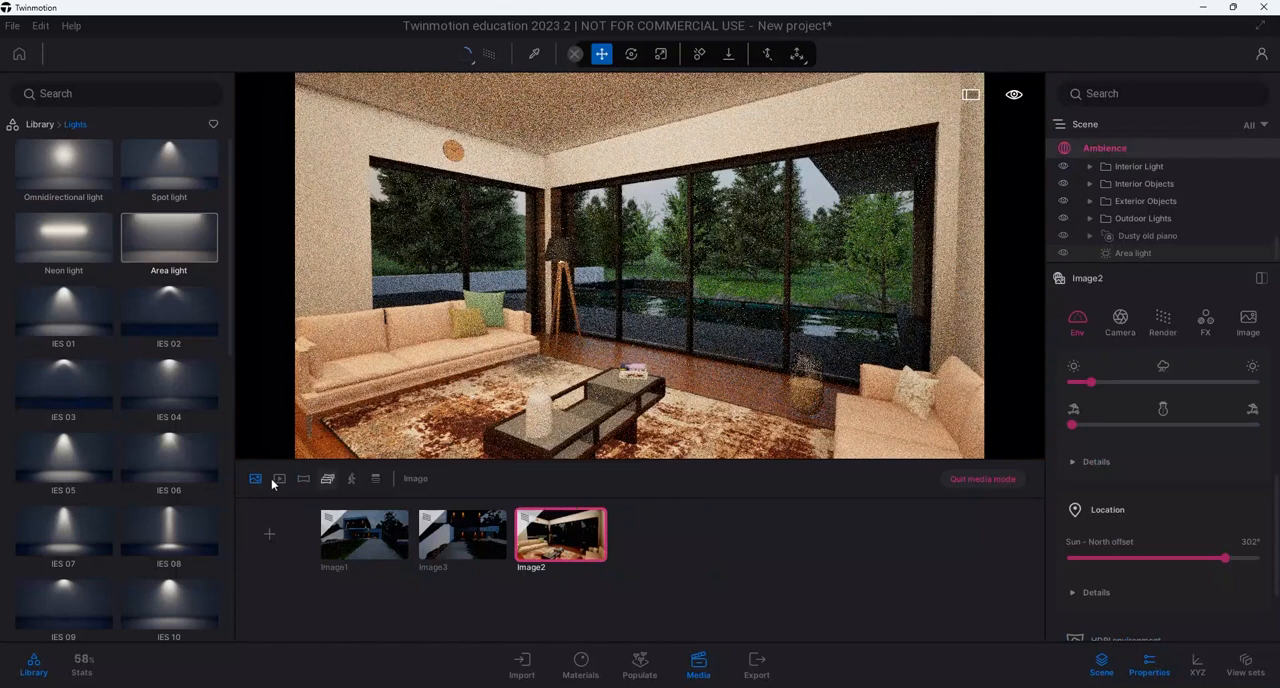
pyautogui.click(302, 480)
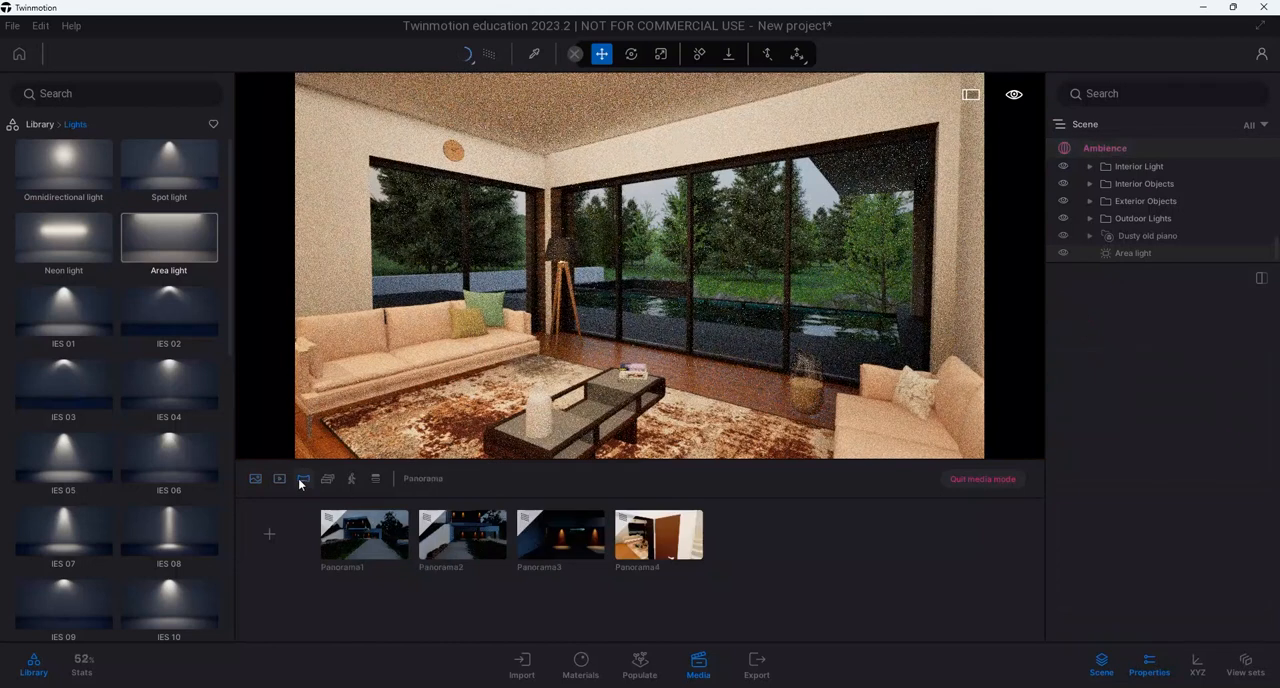
pyautogui.click(277, 533)
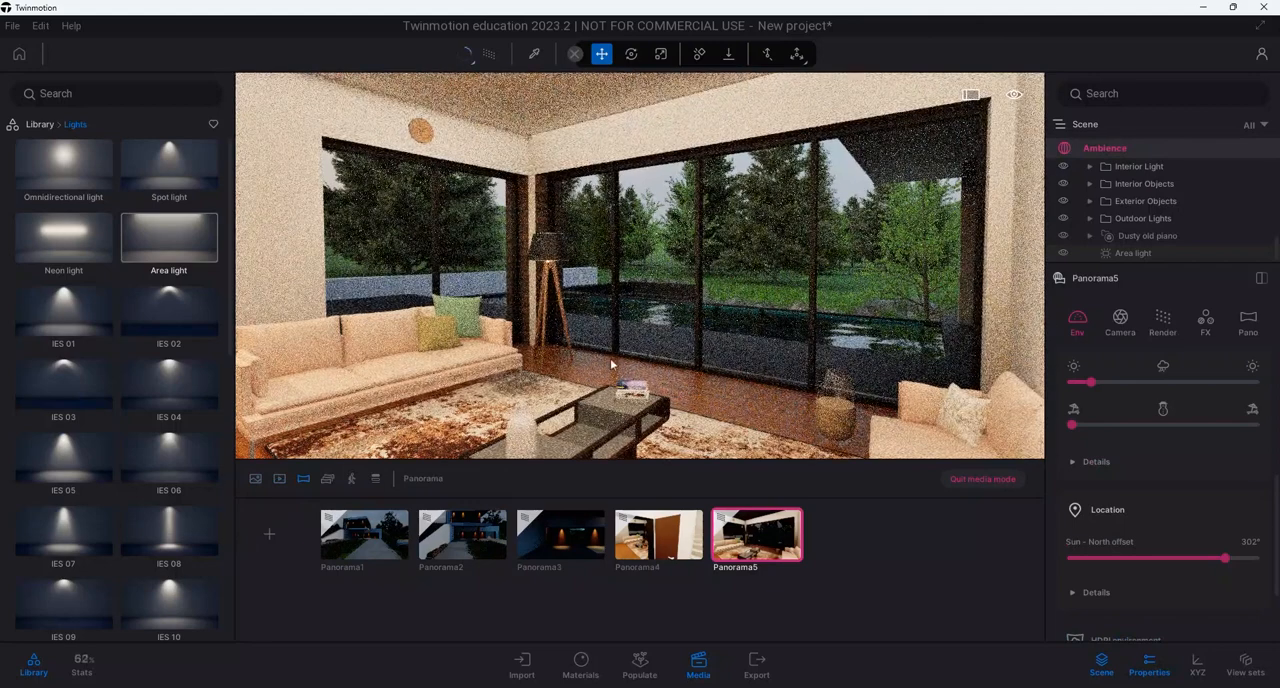
# Create a sixth panorama from beside the living room's floor lamp, looking through the windows towards the pool
pyautogui.moveTo(648, 352); pyautogui.dragTo(672, 372, button='right')
pyautogui.scroll(5, 672, 372)
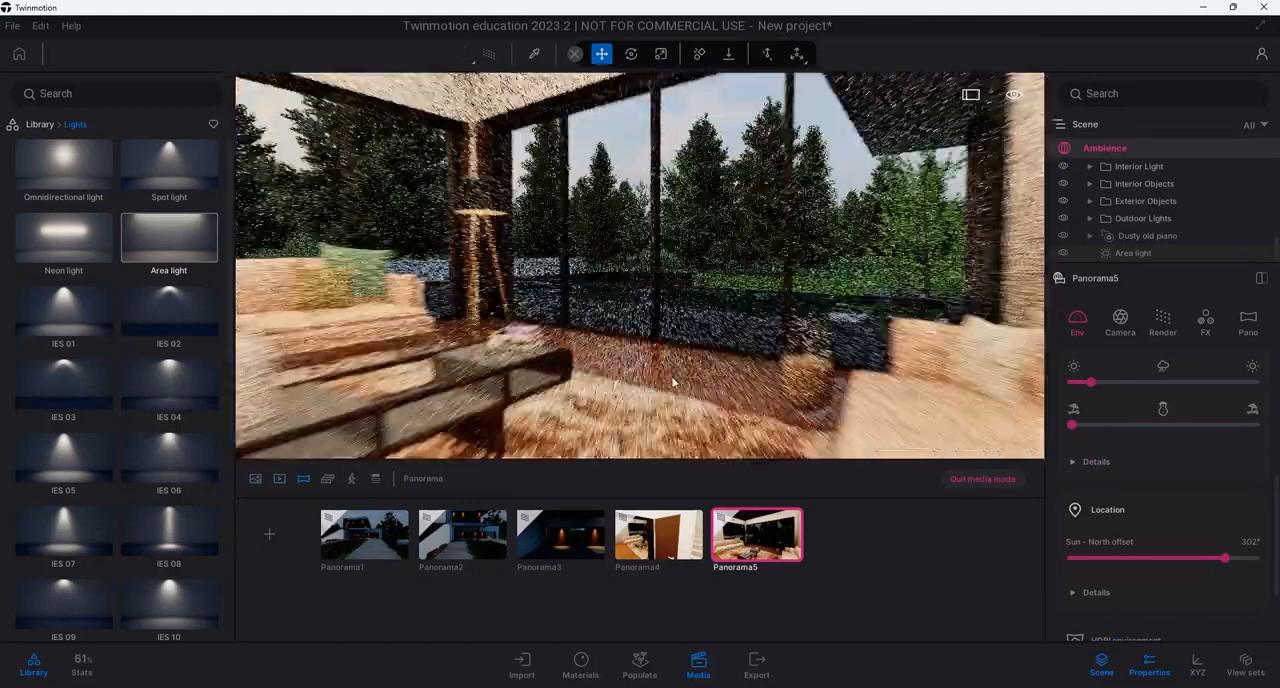
pyautogui.scroll(6, 668, 376)
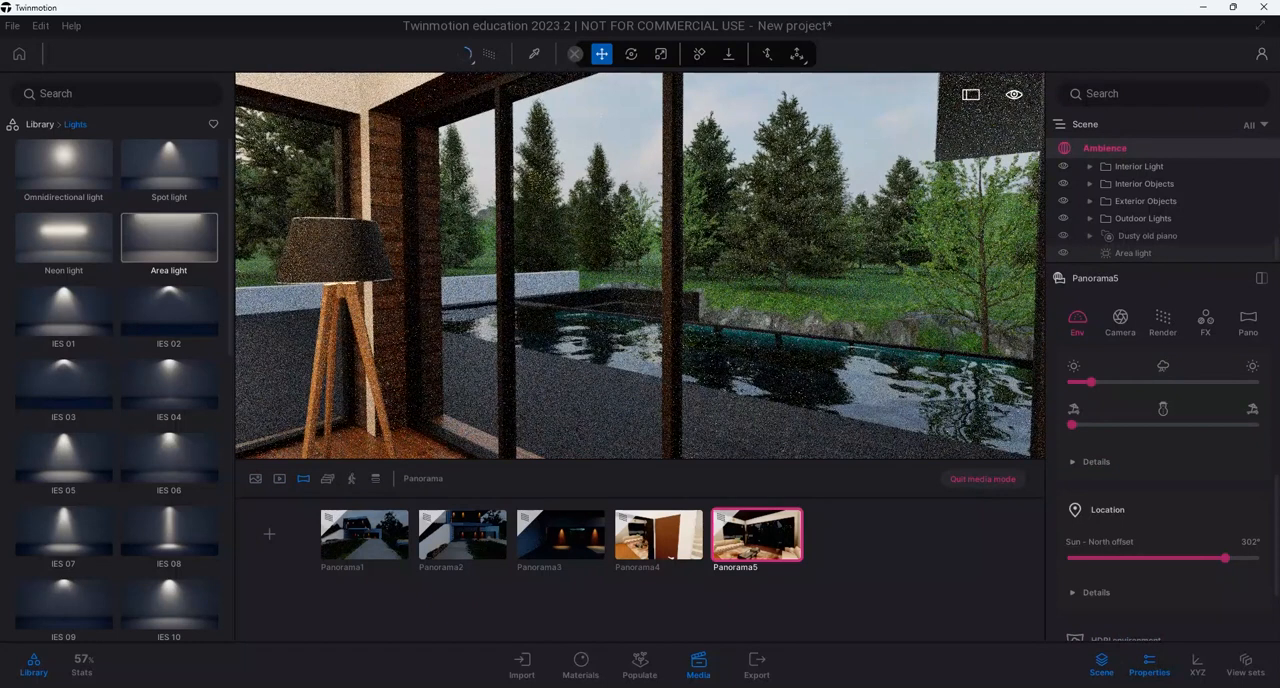
pyautogui.moveTo(646, 369); pyautogui.dragTo(597, 365, button='right')
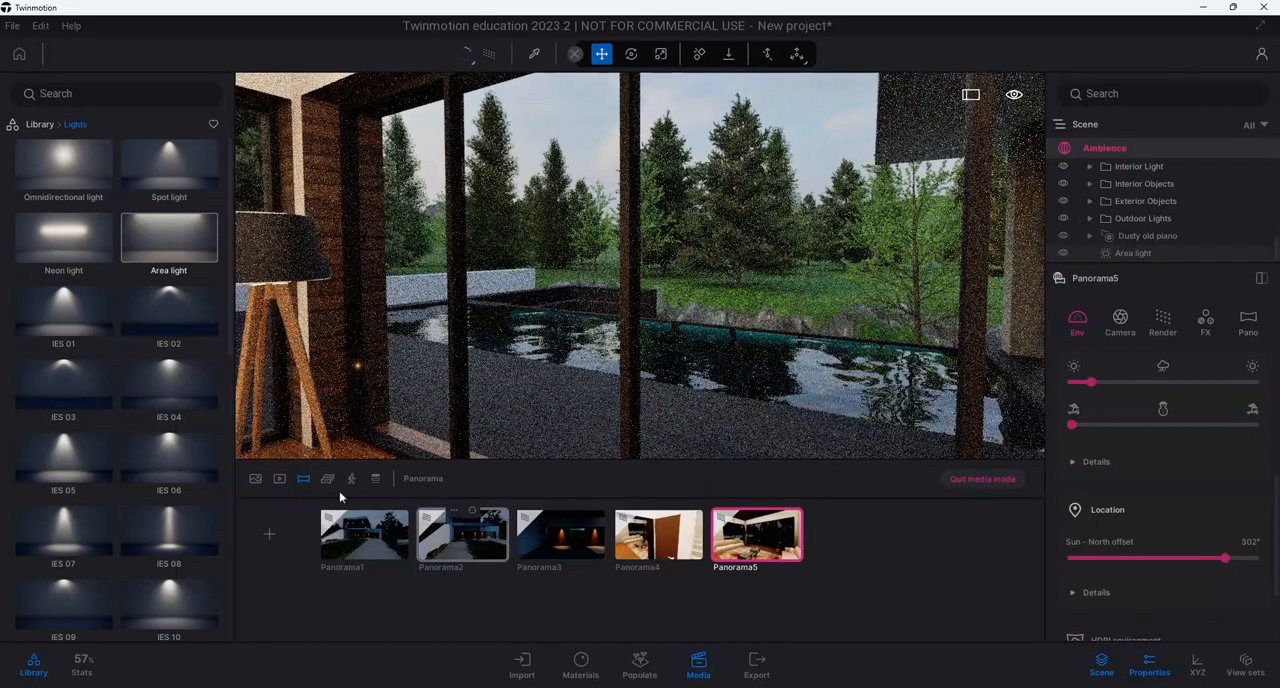
pyautogui.click(273, 536)
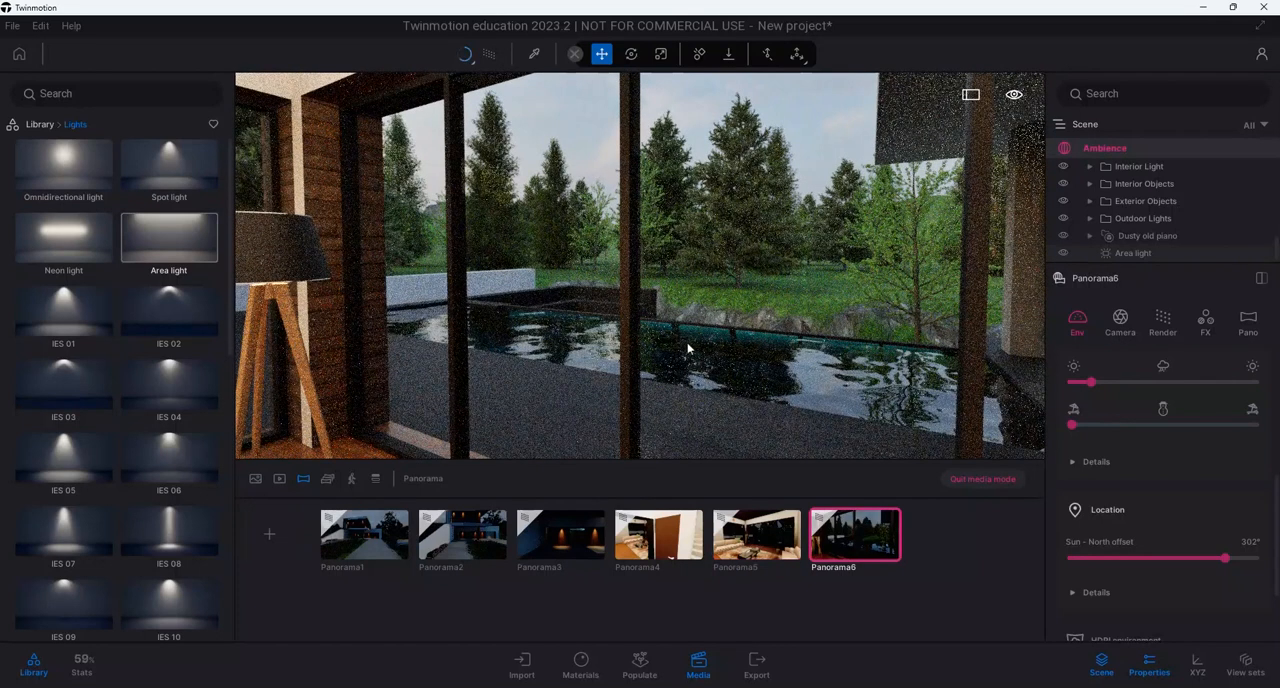
# Examine the rear of the house from across the pool, looking back towards the lit living room
pyautogui.scroll(3, 676, 352)
pyautogui.scroll(3, 686, 348)
pyautogui.moveTo(686, 348)
pyautogui.mouseDown(button='right')
pyautogui.moveTo(695, 316)
pyautogui.moveTo(686, 331)
pyautogui.mouseUp(button='right')
pyautogui.moveTo(686, 331)
pyautogui.mouseDown(button='middle')
pyautogui.moveTo(590, 328)
pyautogui.moveTo(694, 310)
pyautogui.mouseUp(button='middle')
pyautogui.moveTo(694, 312); pyautogui.dragTo(735, 341, button='right')
pyautogui.scroll(-3, 703, 347)
pyautogui.scroll(2, 703, 347)
pyautogui.moveTo(700, 290); pyautogui.dragTo(624, 393, button='middle')
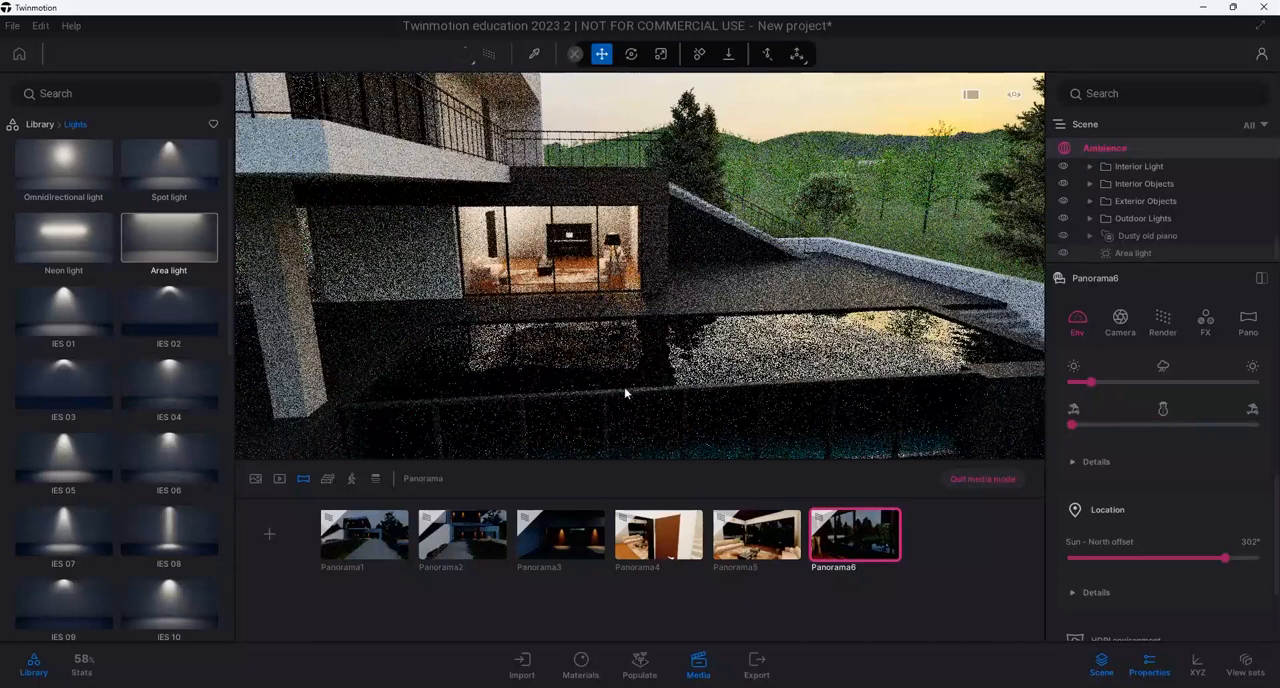
# Check the saved viewpoints in sequence from Panorama1 through the refreshed Panorama4
pyautogui.click(362, 555)
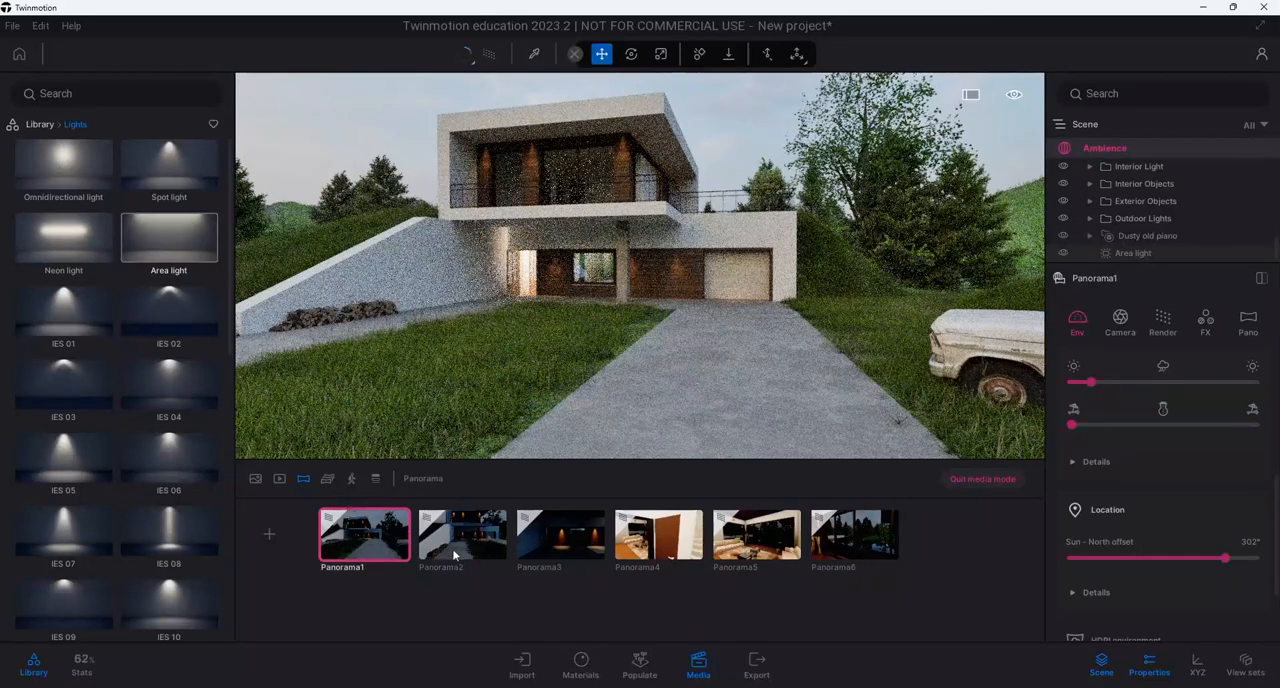
pyautogui.click(453, 553)
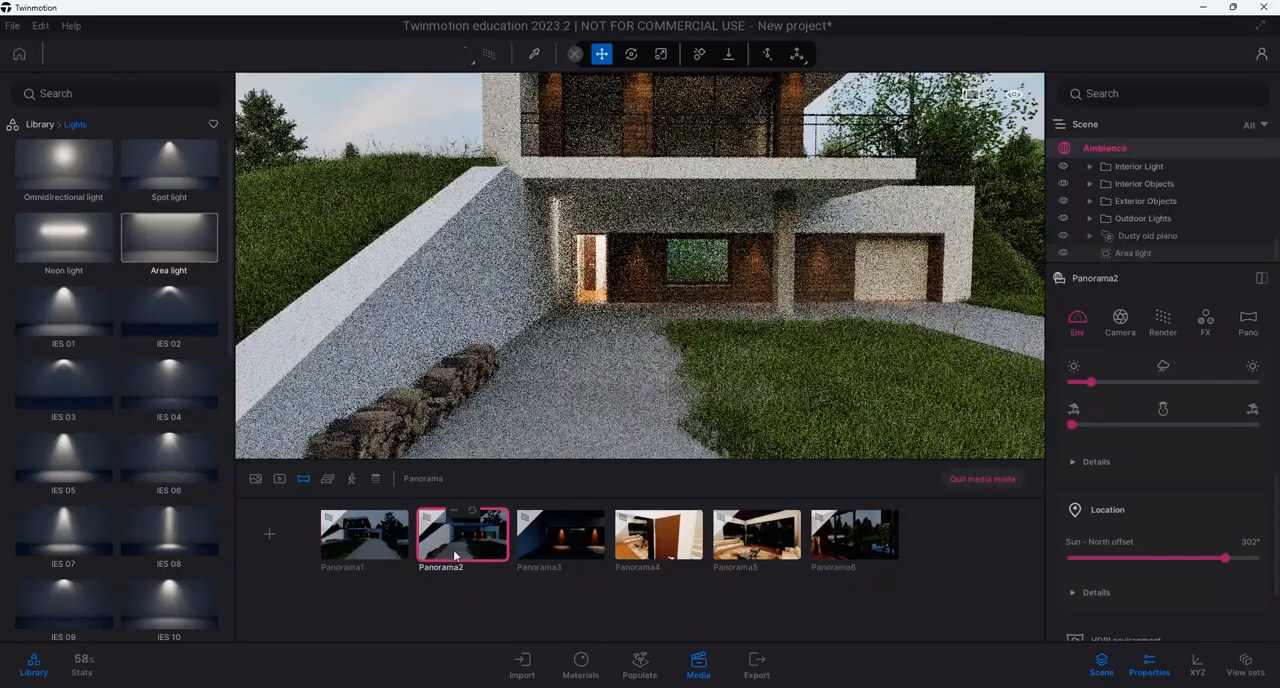
pyautogui.click(543, 555)
pyautogui.click(662, 560)
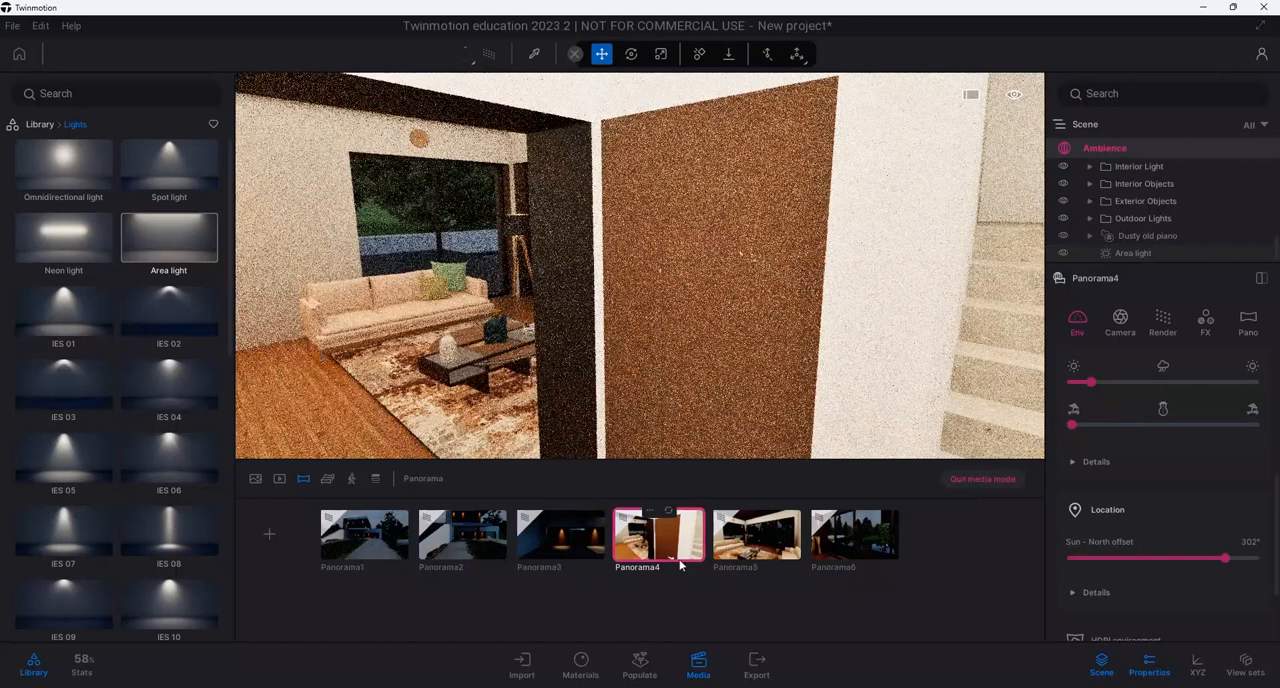